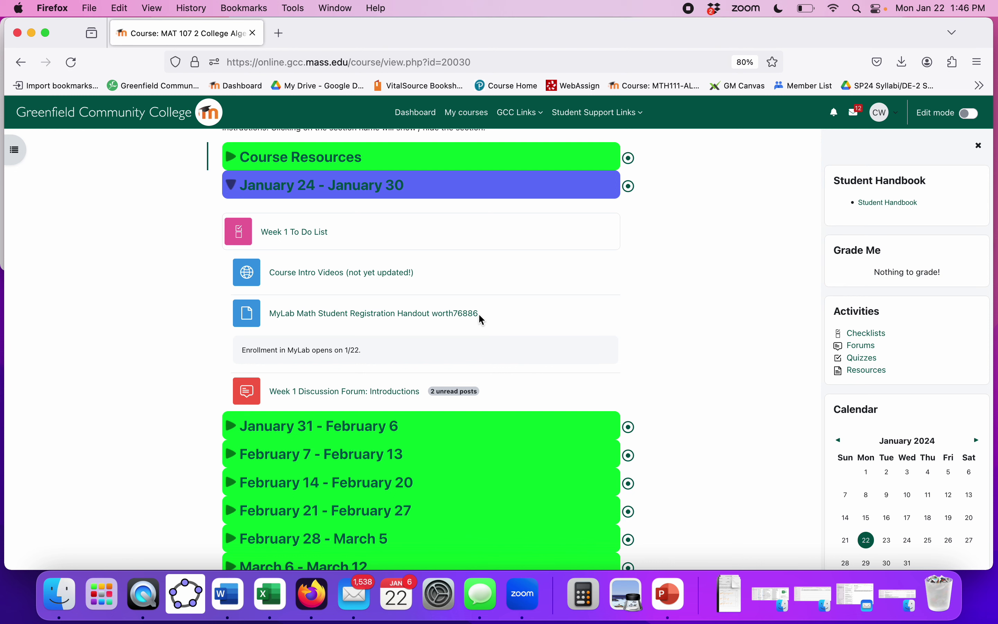
Step: Open the MyLab Math Student Registration Handout from the January 24 - January 30 section and enlarge its window
drag(480, 315, 454, 315)
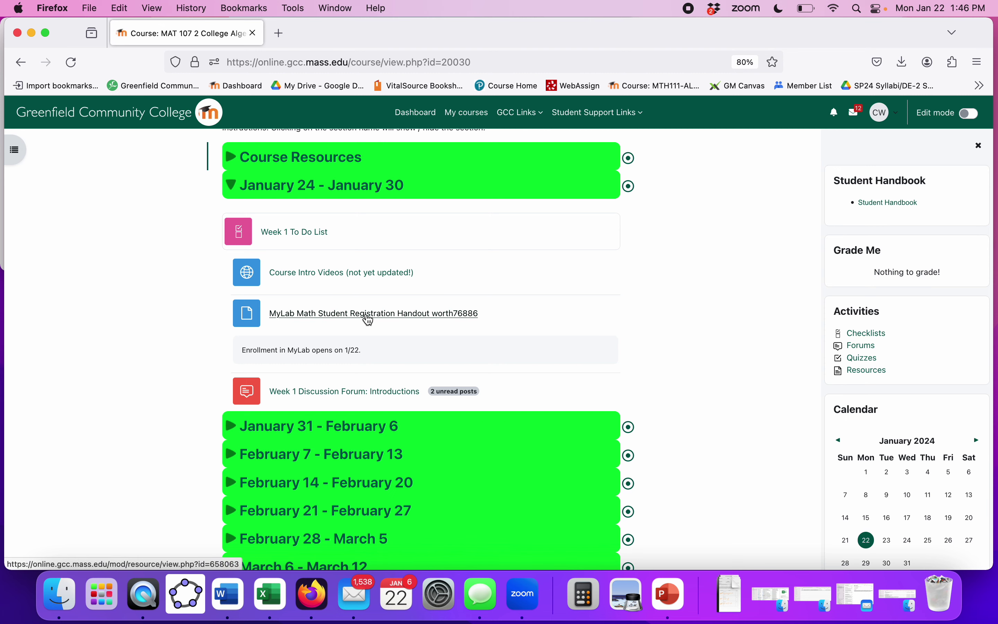
click(369, 316)
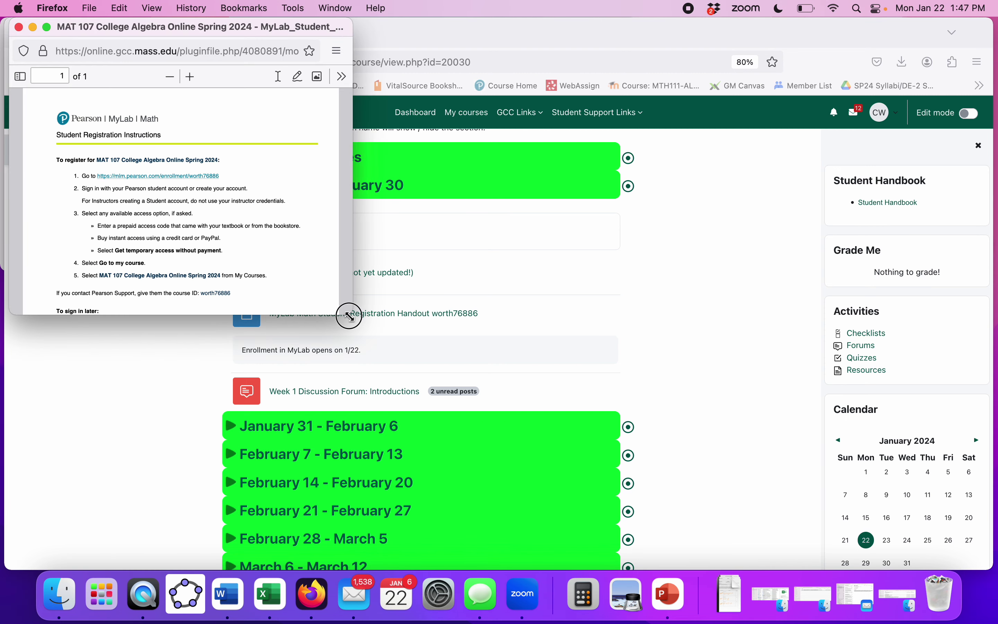
drag(350, 317, 696, 565)
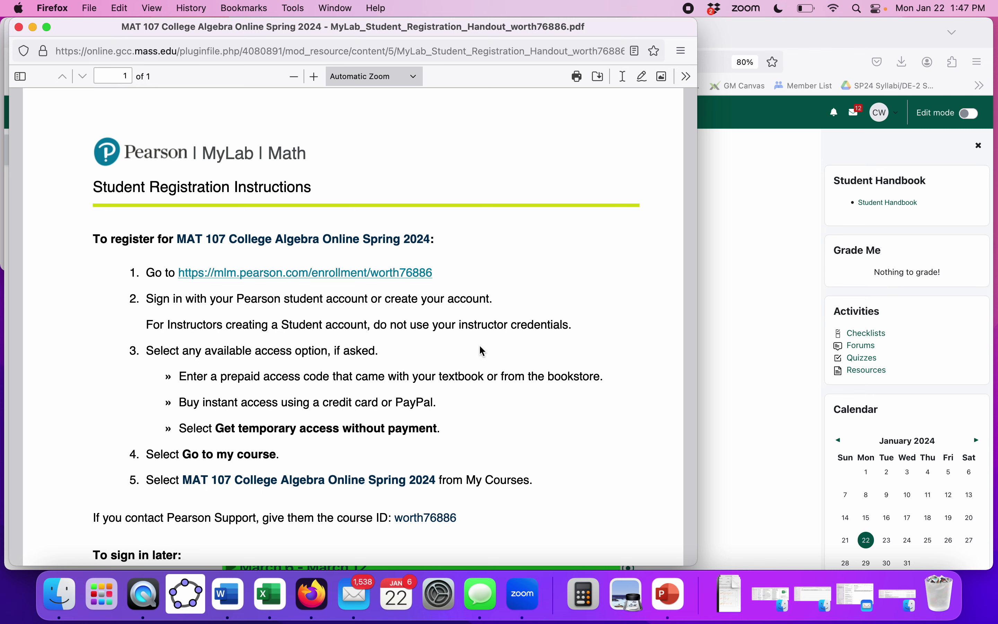
Step: Review the handout's registration steps, course ID, temporary access option and return sign-in instructions, and close the handout
scroll(439, 485, down, 3)
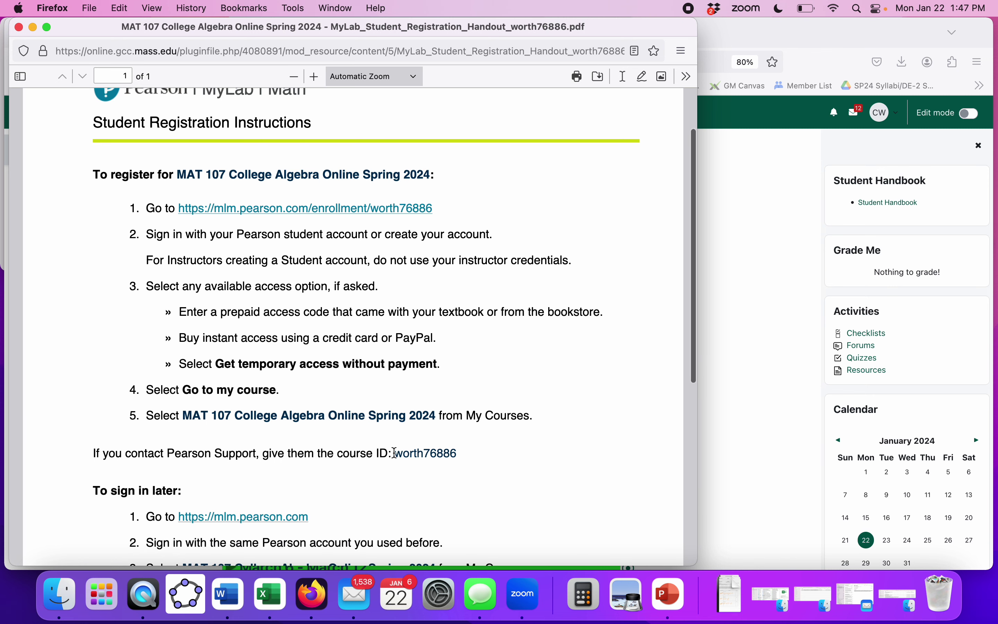
drag(396, 454, 458, 453)
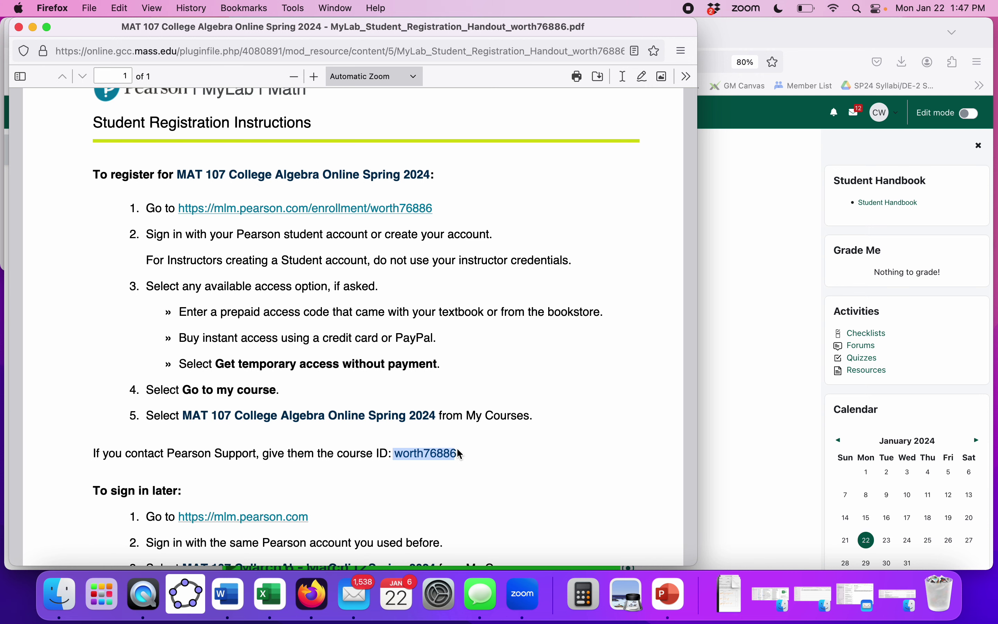
scroll(457, 450, down, 5)
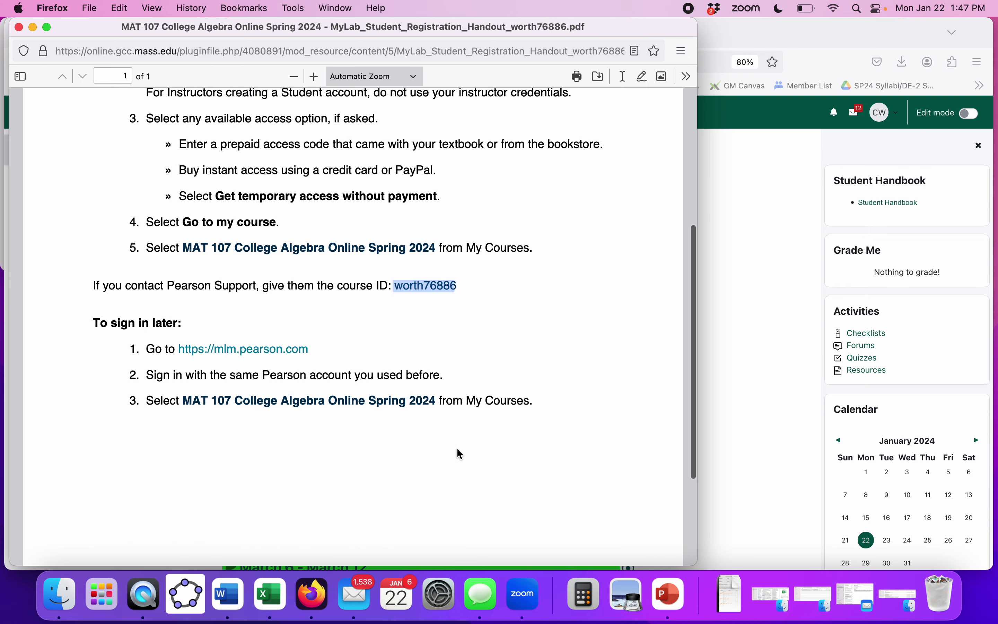
scroll(461, 454, up, 3)
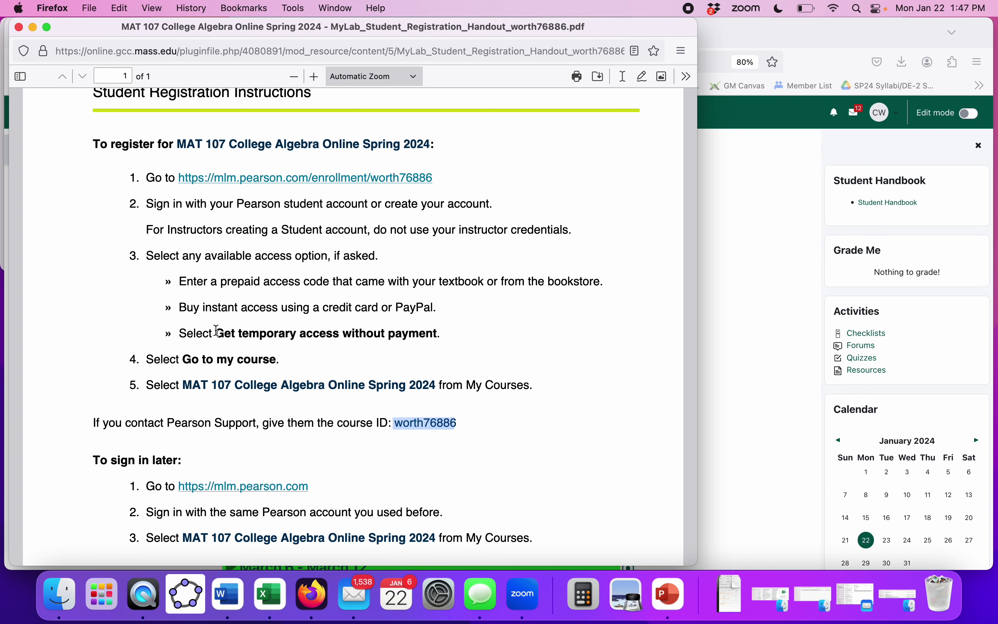
drag(217, 332, 439, 335)
click(439, 335)
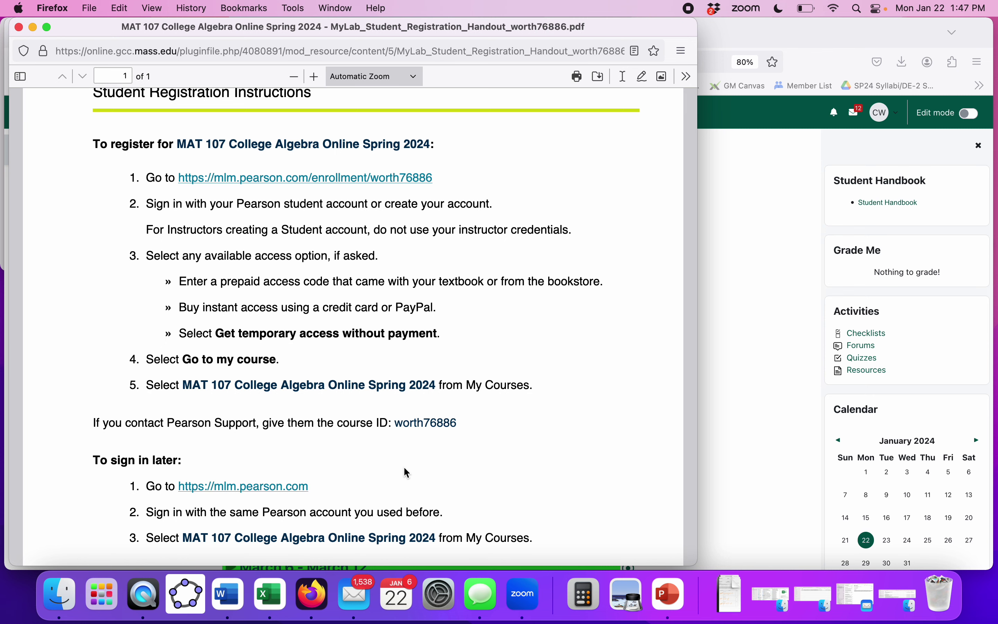
scroll(379, 473, down, 3)
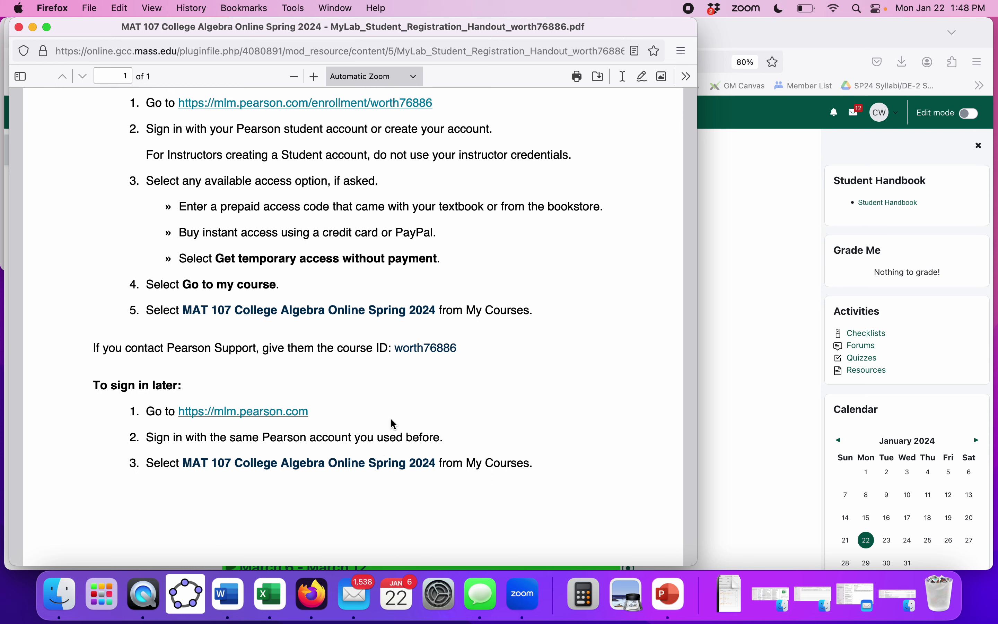
scroll(394, 423, up, 4)
click(20, 28)
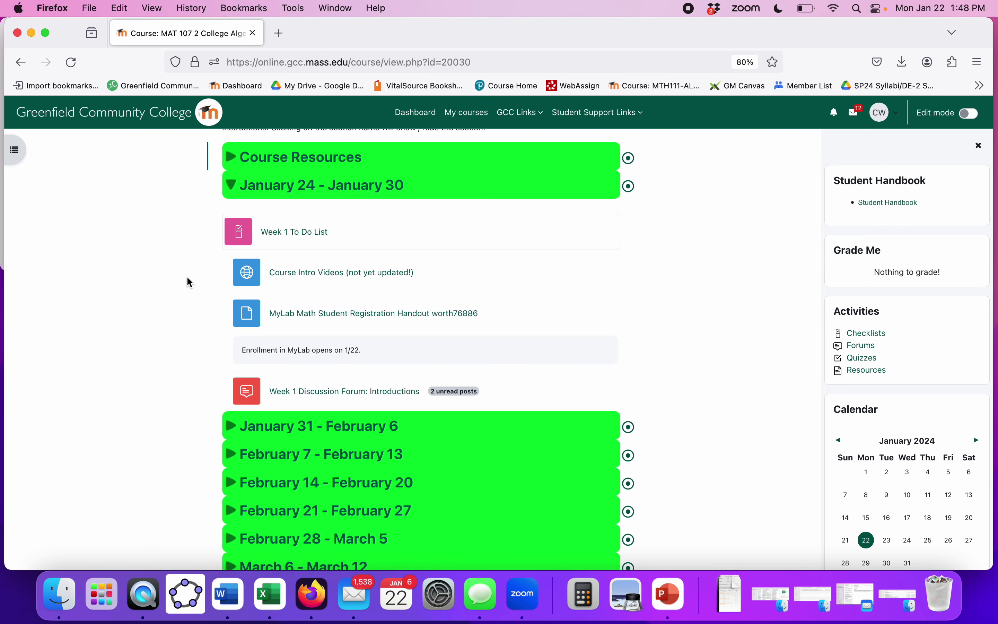
Step: Expand the Course Resources section and view the MyLab Math link's sign-in window, closing it when done
scroll(197, 273, up, 3)
click(233, 245)
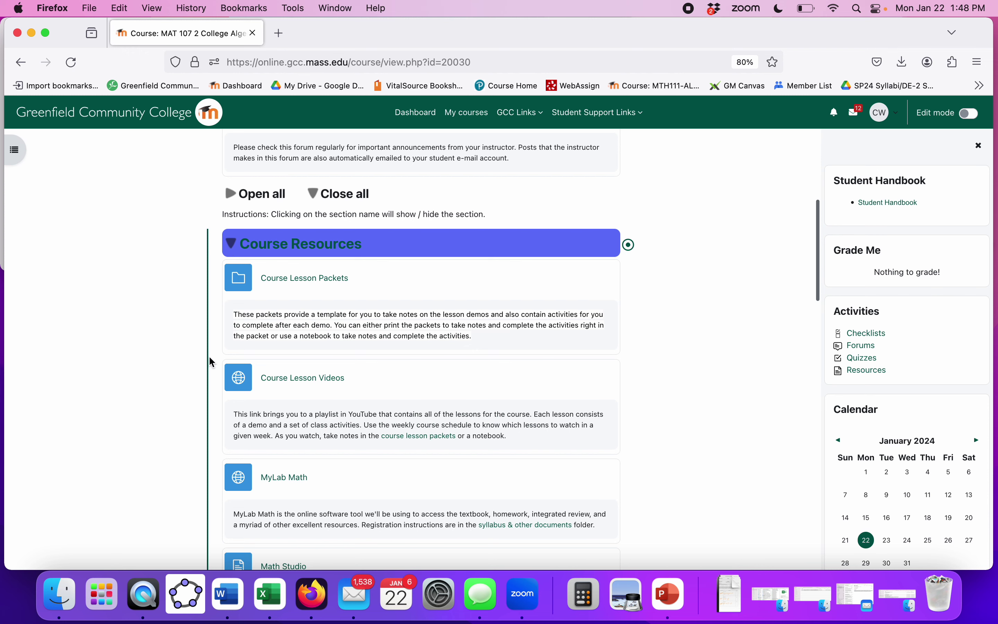
scroll(207, 359, down, 5)
click(283, 301)
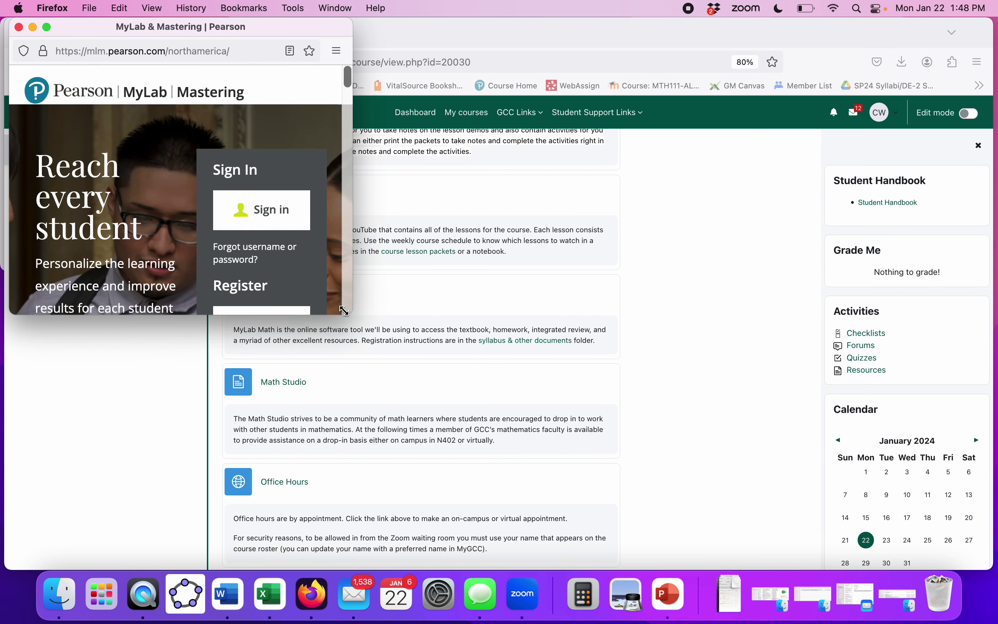
click(19, 27)
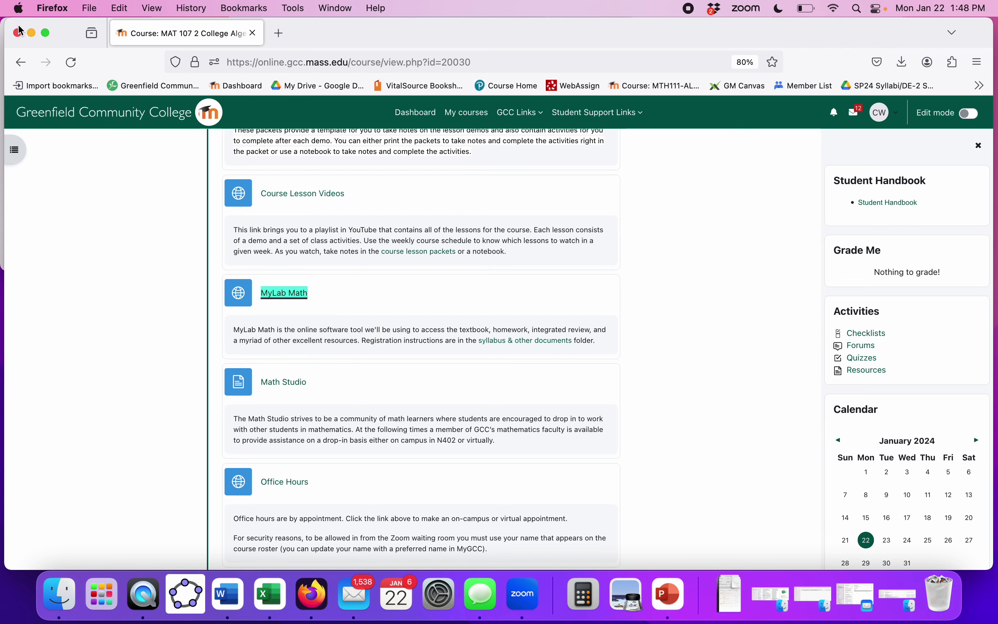
Step: Open the bookmarked Pearson Course Home page in a new tab and sign in with the saved account username and password
click(278, 36)
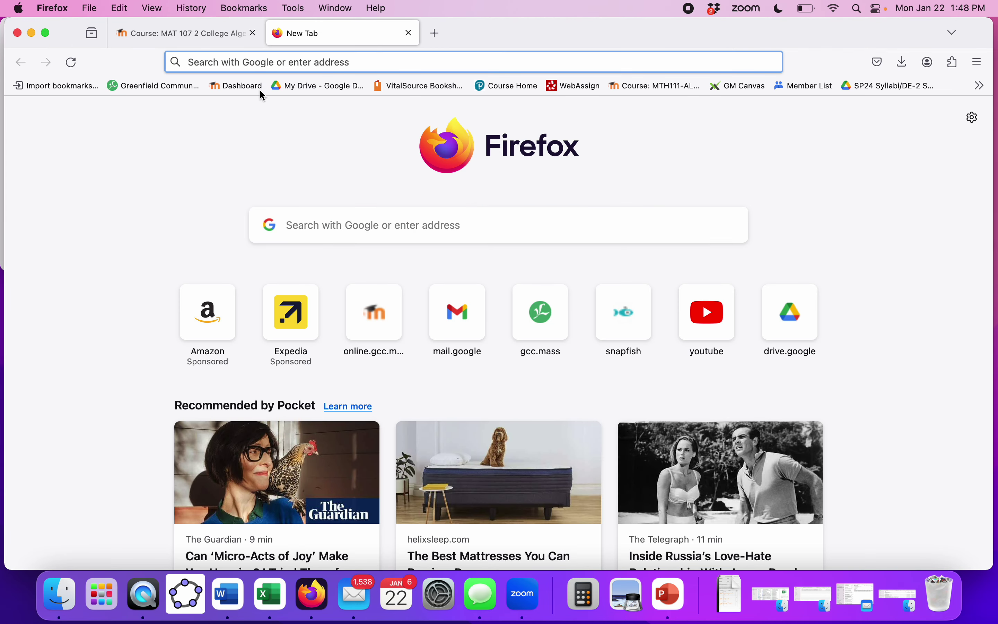
click(494, 87)
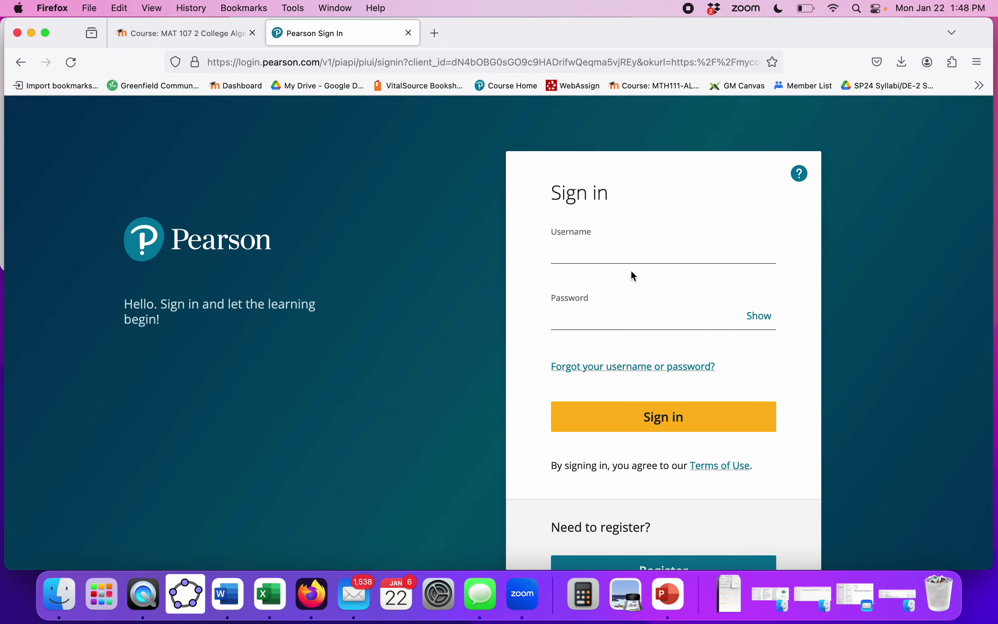
click(619, 250)
click(624, 309)
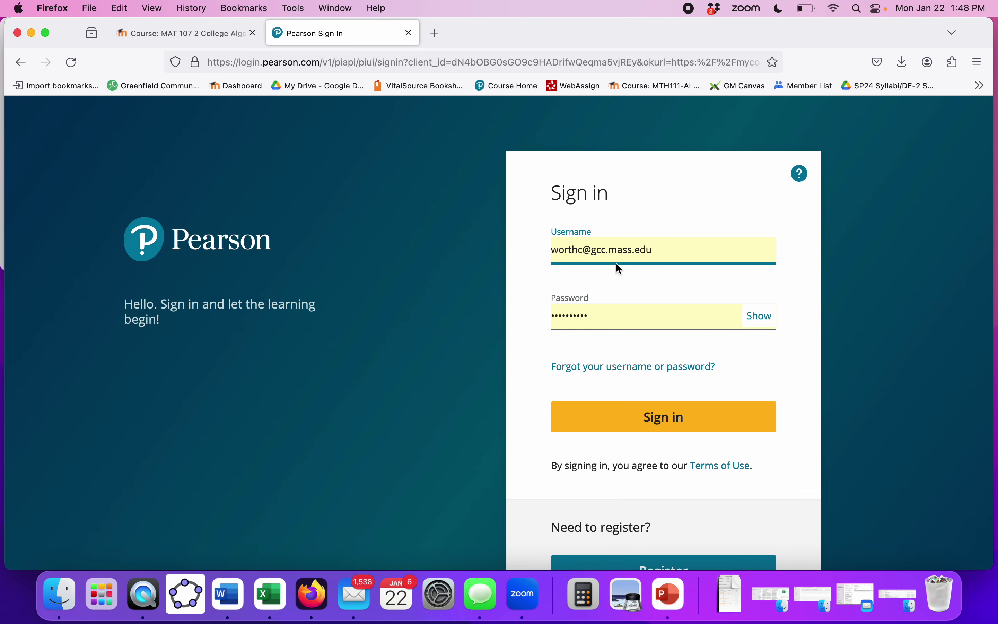
click(650, 430)
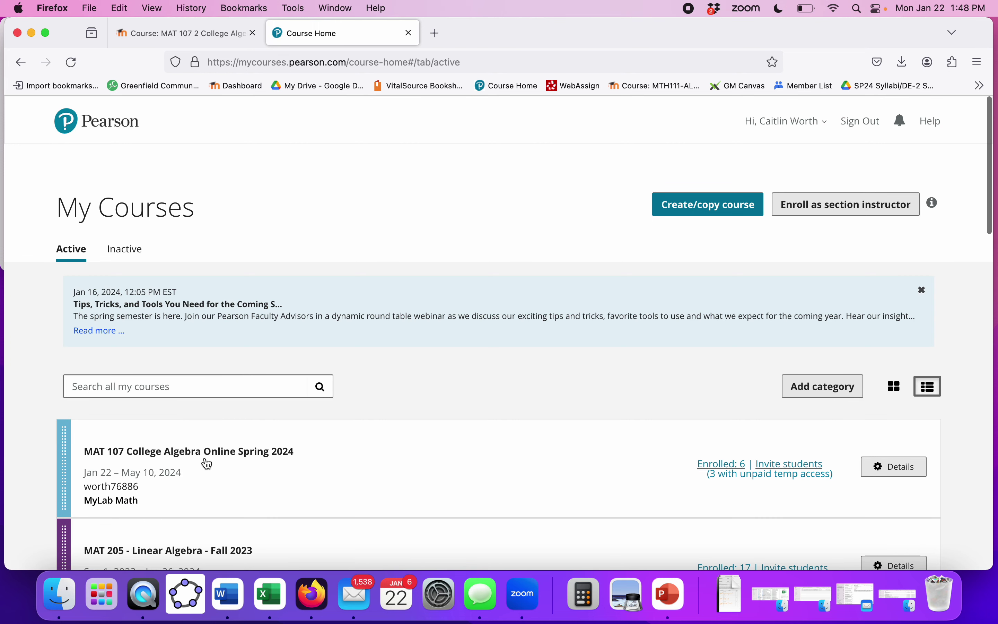
Step: Open the MAT 107 College Algebra Online Spring 2024 course and display its Assignments page
click(209, 459)
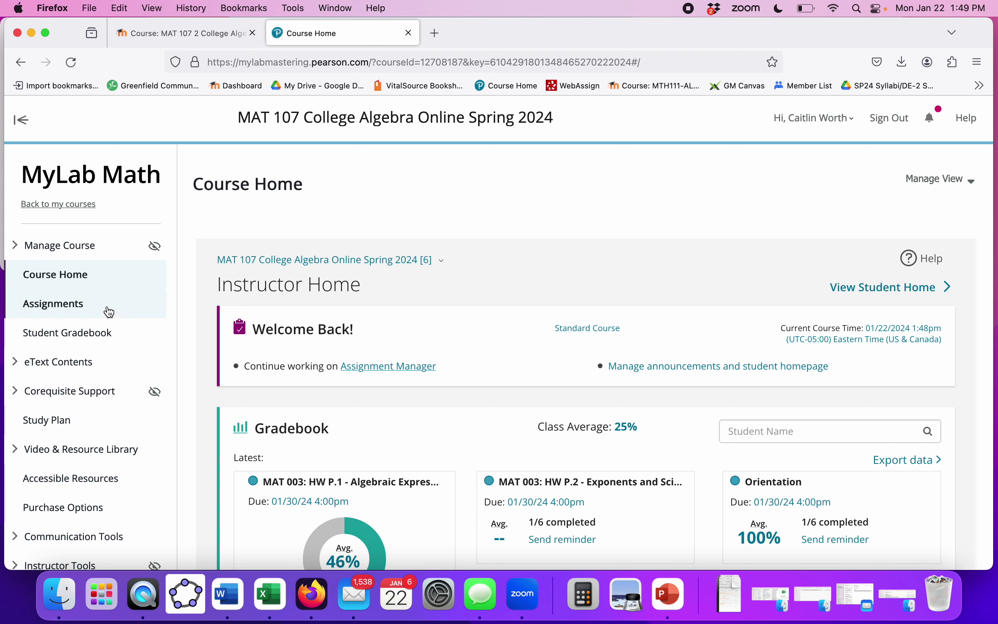
click(72, 306)
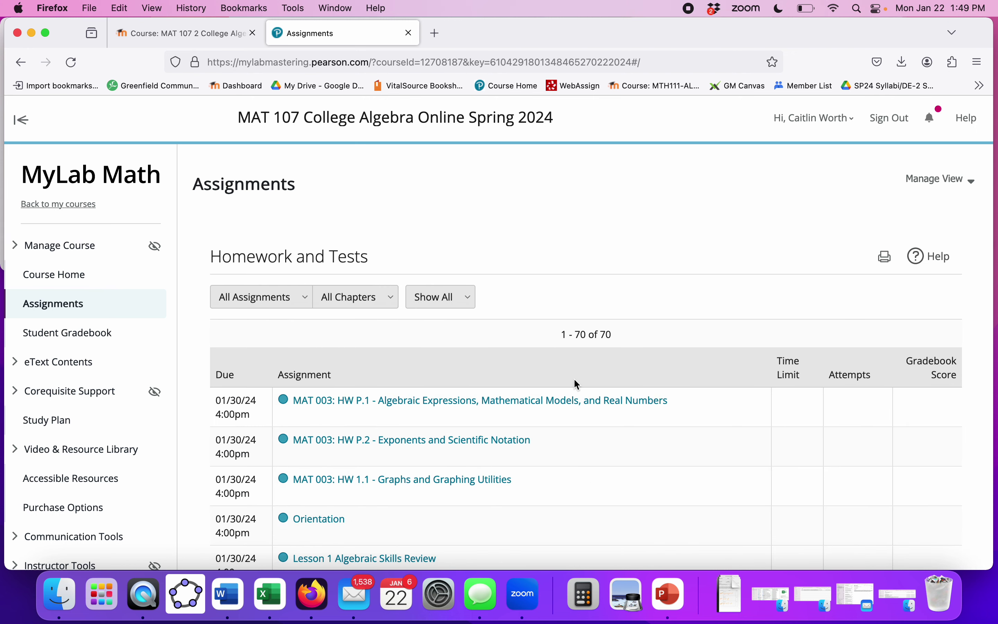
Step: Examine the Homework and Tests list for the assignment filter, the MAT 003 homework and lesson assignments, and their due dates
scroll(595, 372, down, 10)
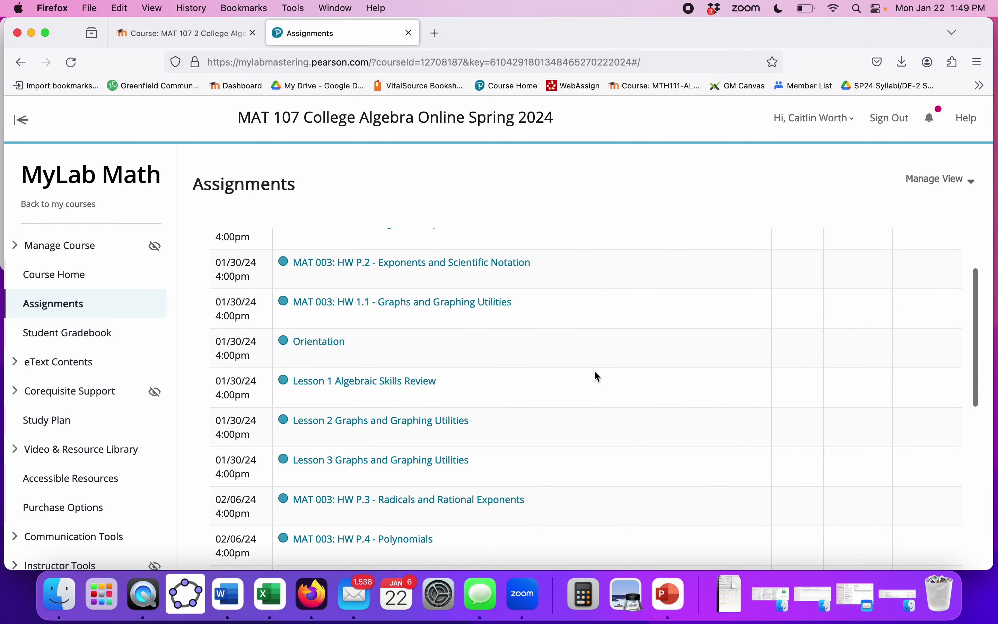
scroll(595, 372, down, 8)
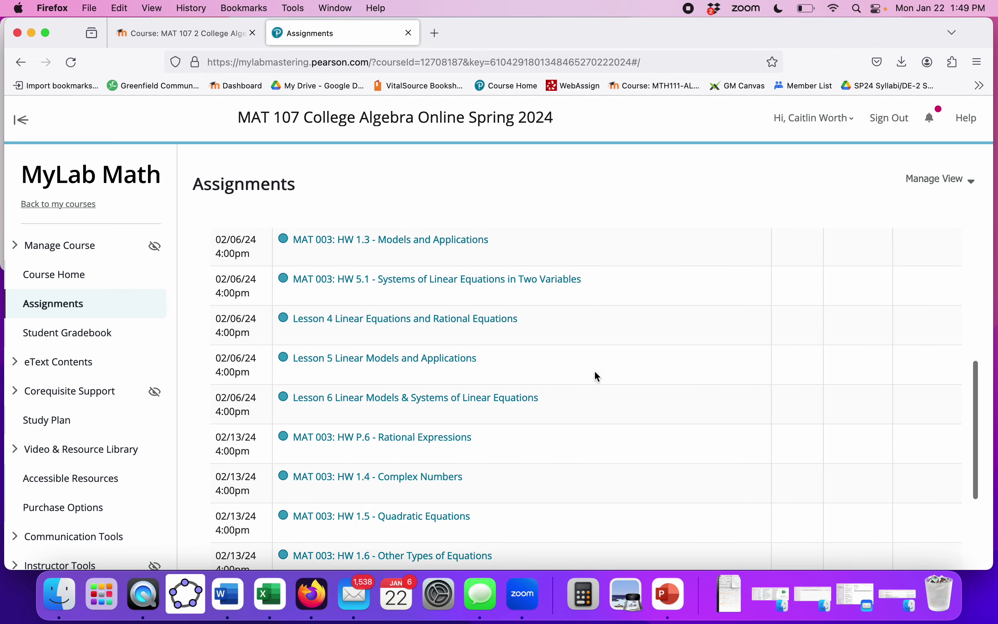
scroll(595, 372, up, 6)
scroll(594, 371, up, 6)
scroll(594, 371, down, 3)
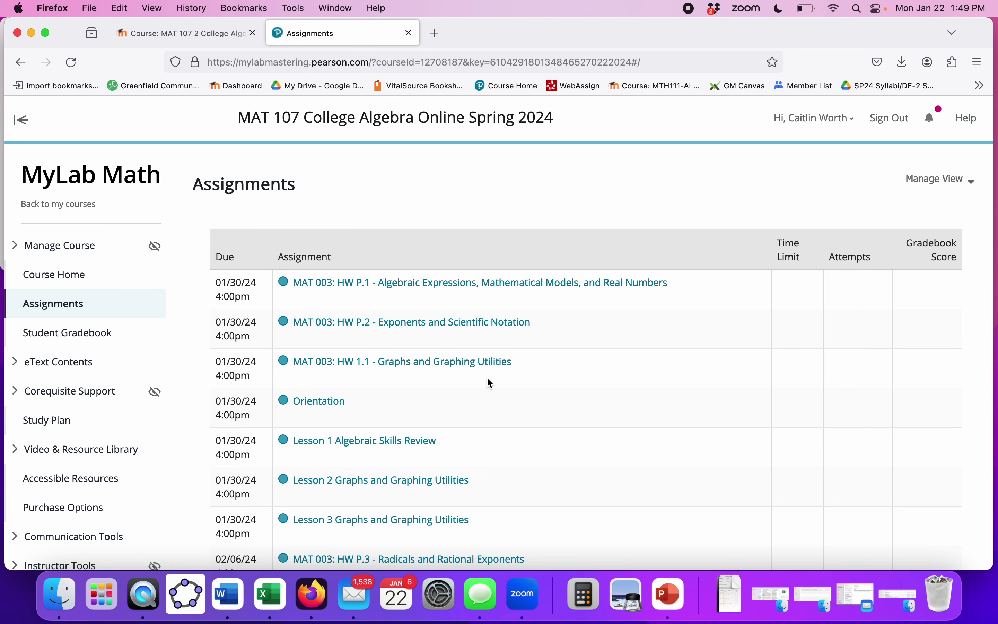
scroll(488, 379, up, 3)
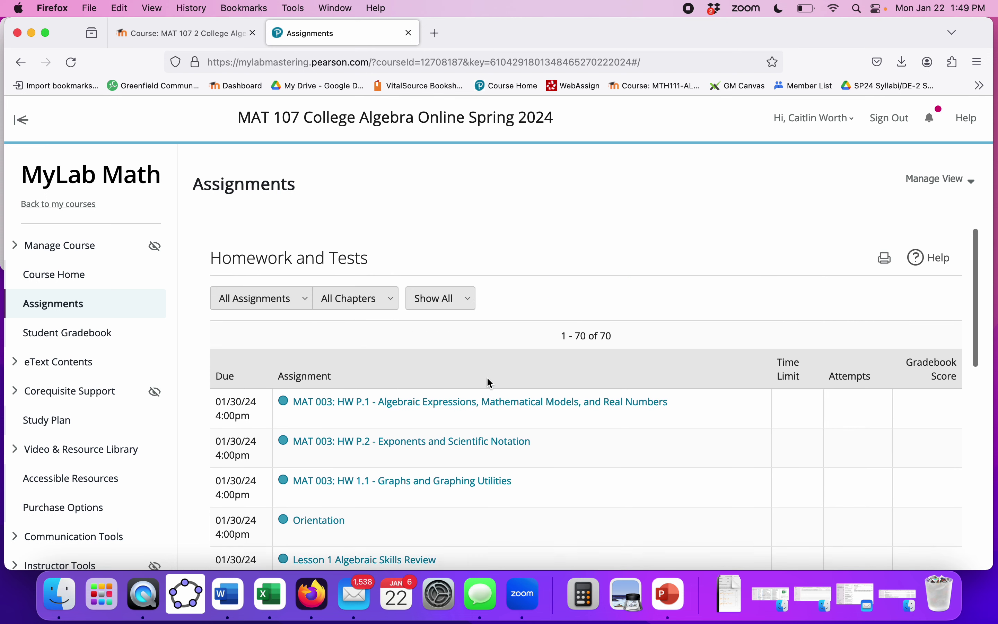
click(301, 302)
click(302, 301)
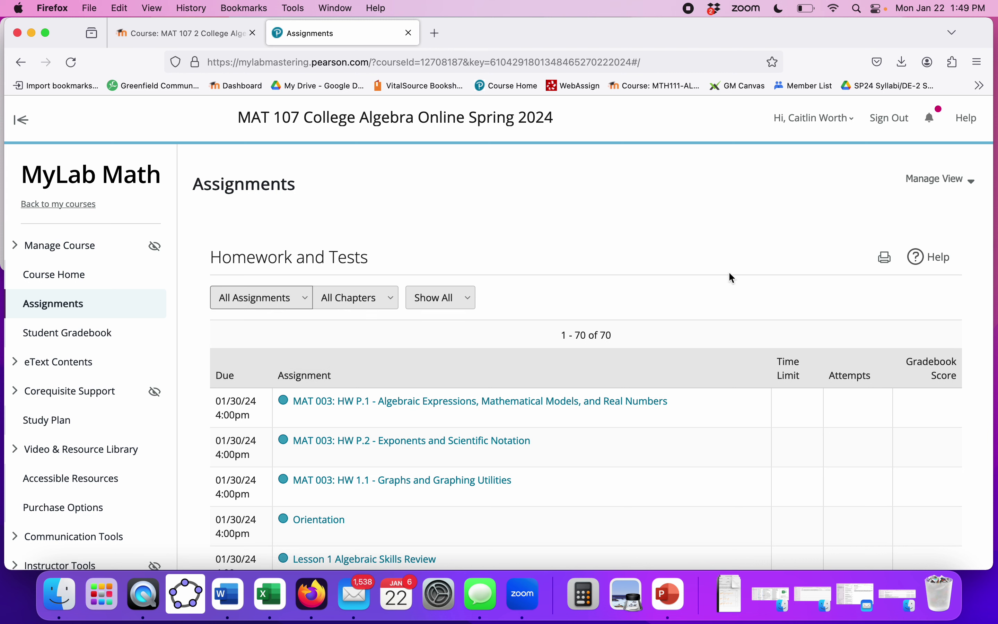
scroll(588, 332, down, 3)
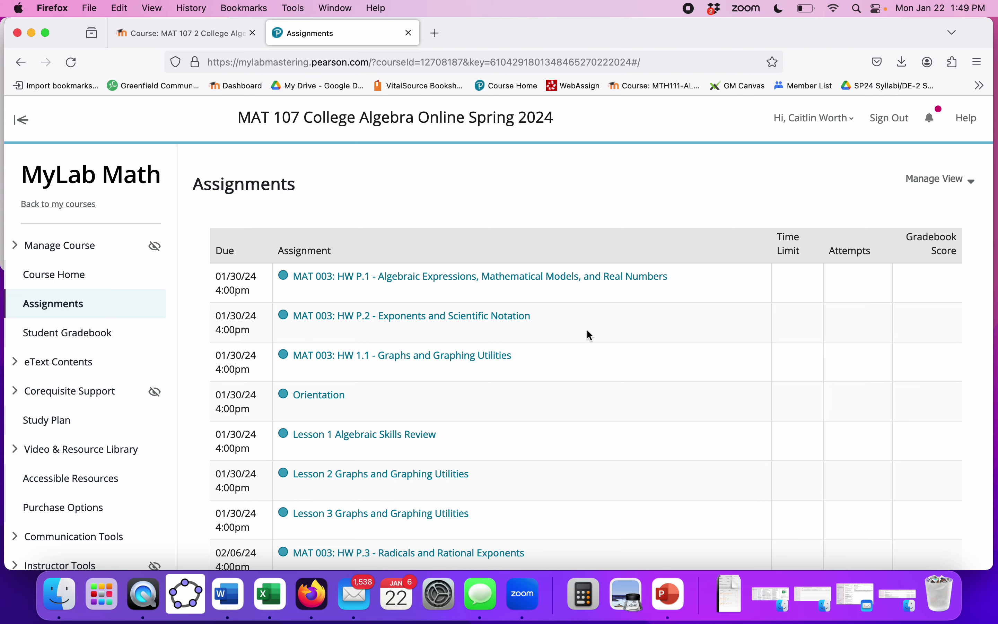
scroll(589, 335, down, 3)
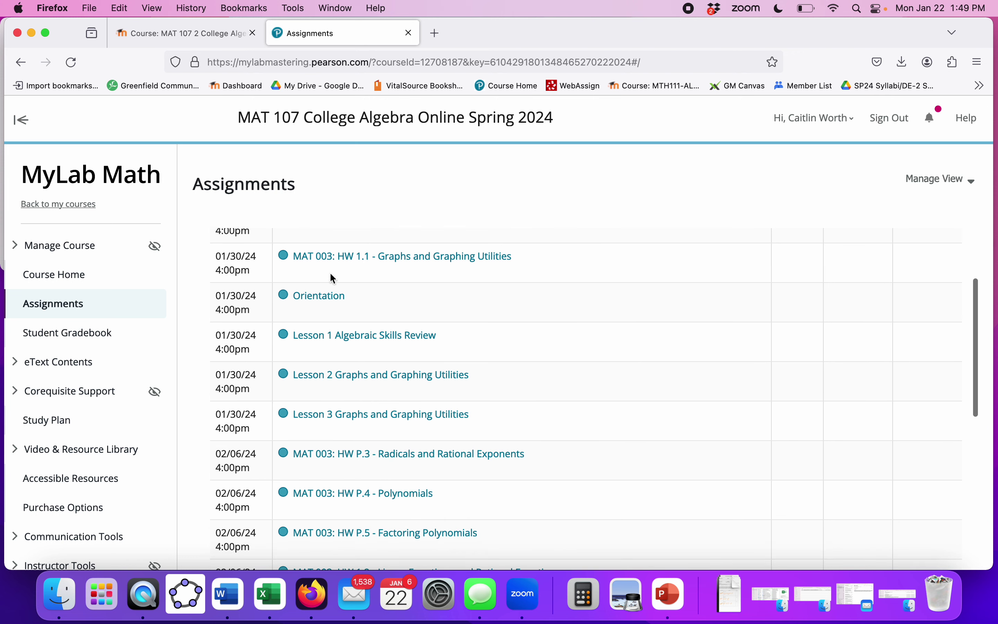
scroll(334, 535, down, 4)
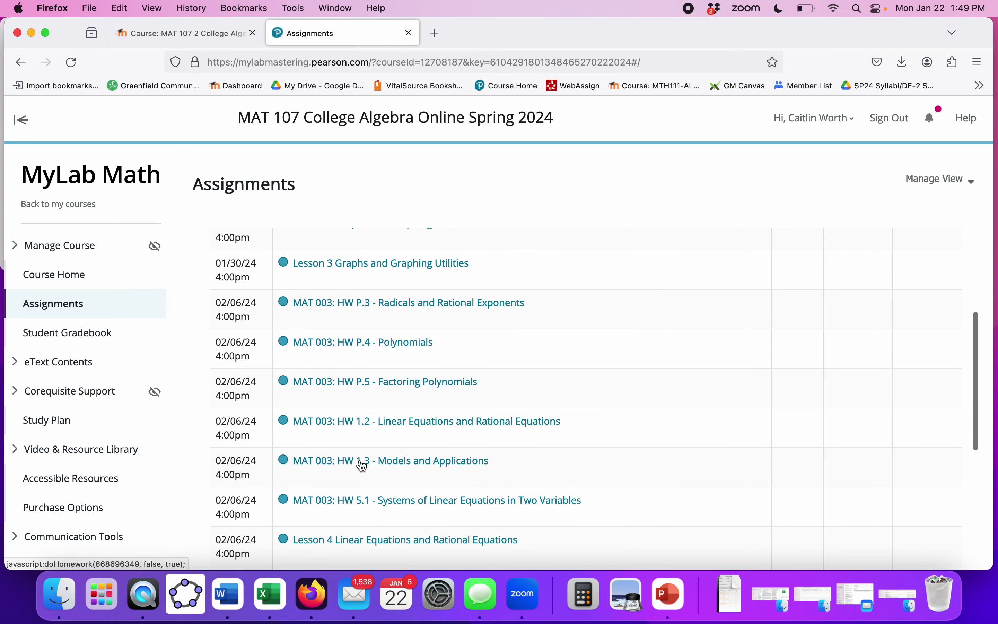
scroll(358, 464, down, 4)
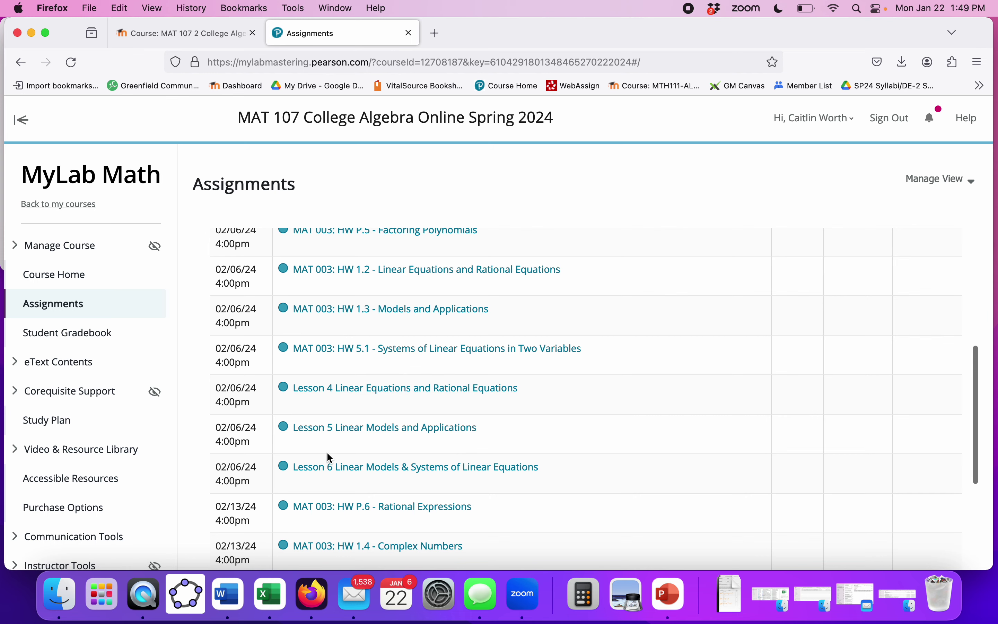
scroll(329, 455, up, 10)
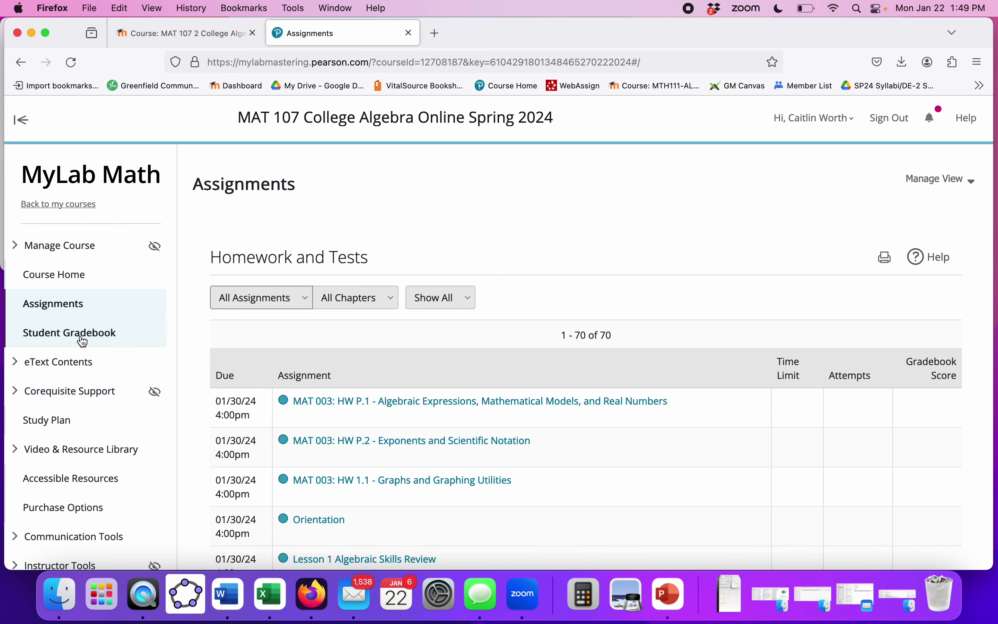
Step: View the eText Contents page and its chapter list, and collapse the list again
click(27, 363)
scroll(27, 365, down, 3)
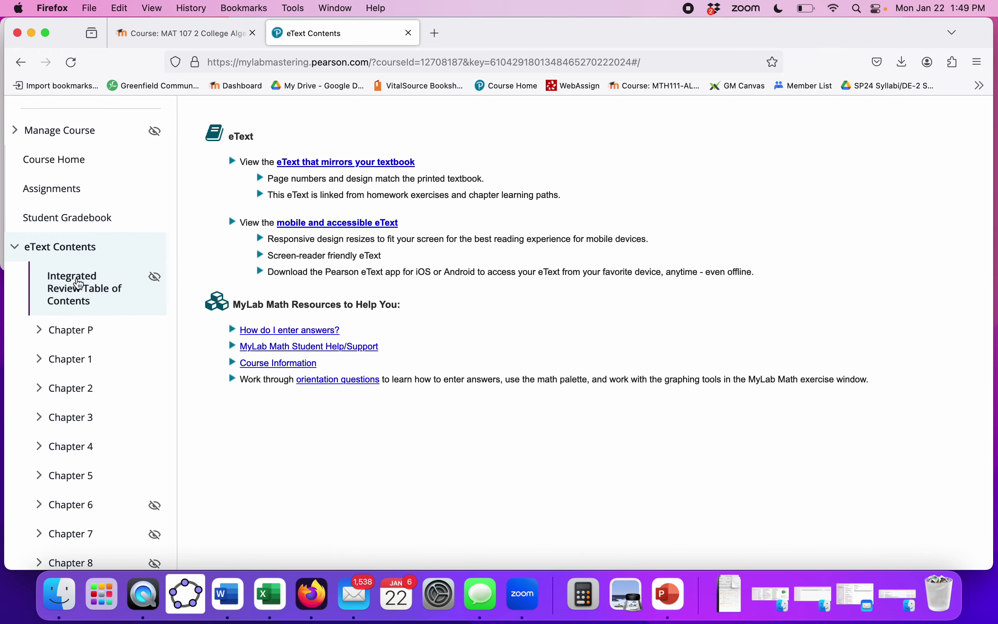
click(27, 248)
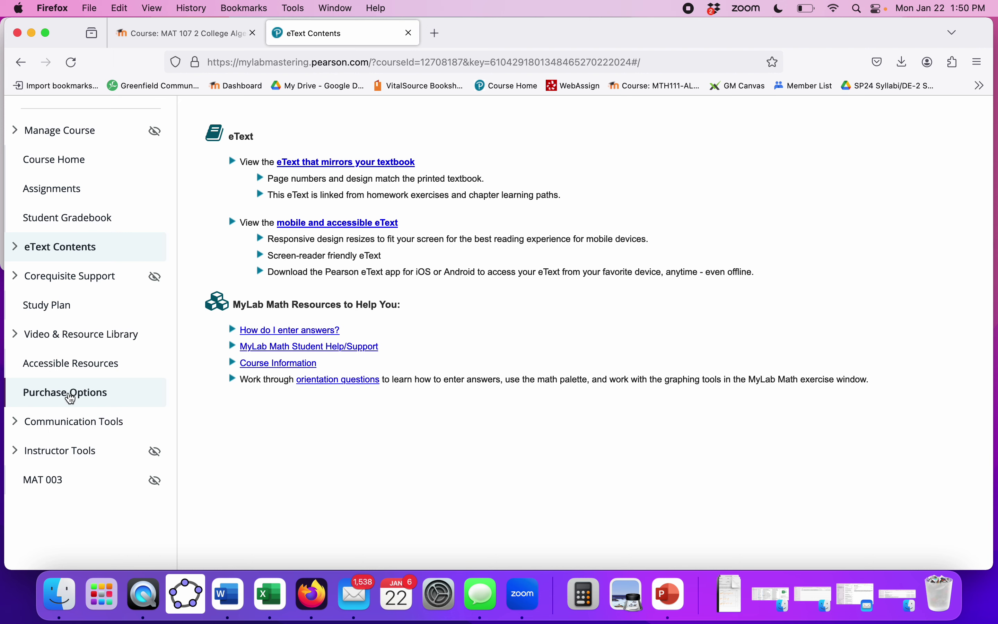
scroll(71, 398, up, 3)
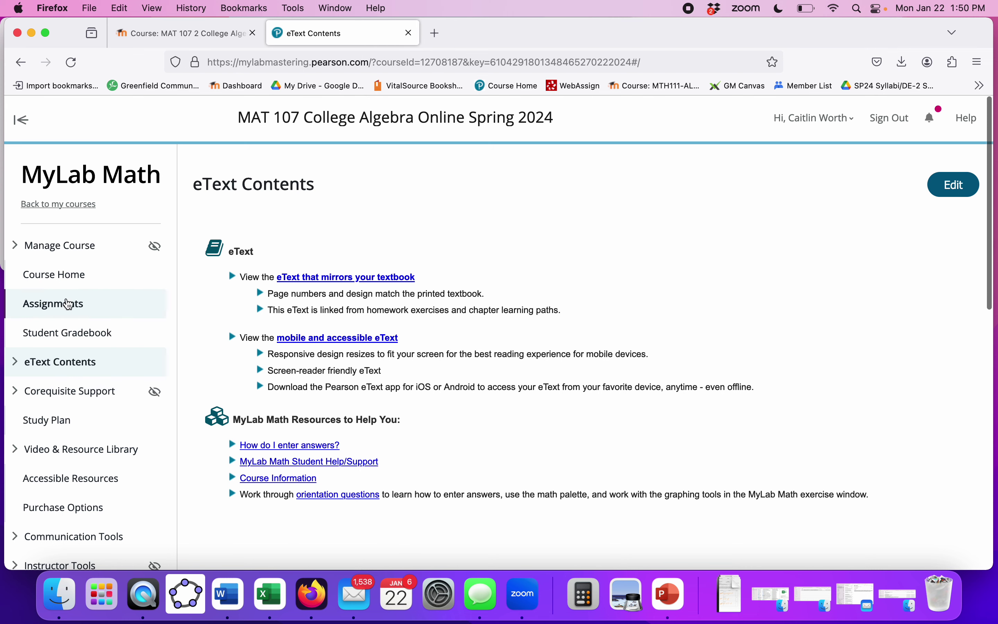
Step: Return to the Assignments page and open the Lesson 1 Algebraic Skills Review homework
click(68, 305)
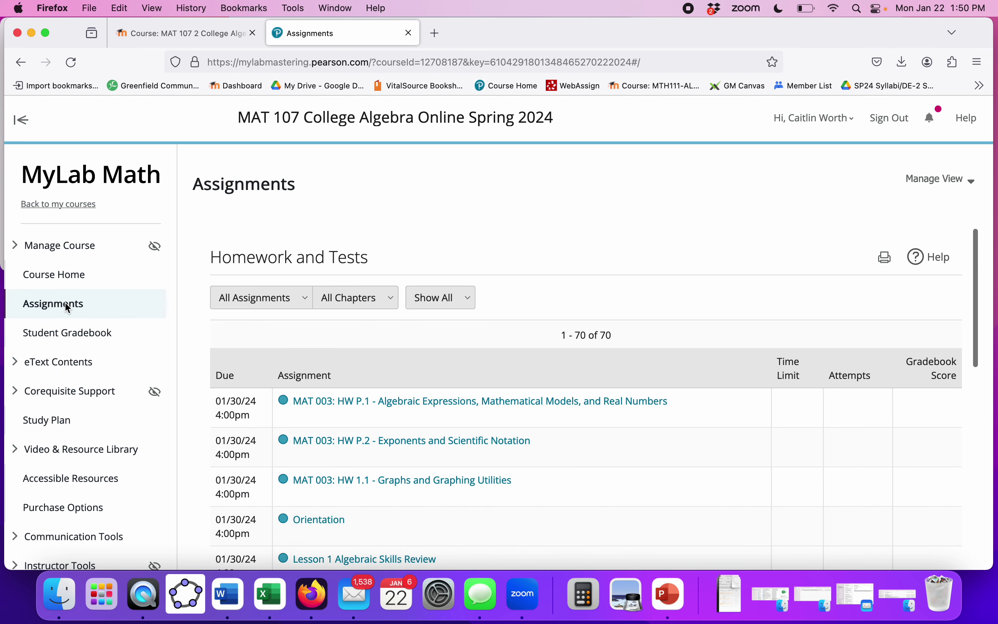
scroll(369, 347, down, 5)
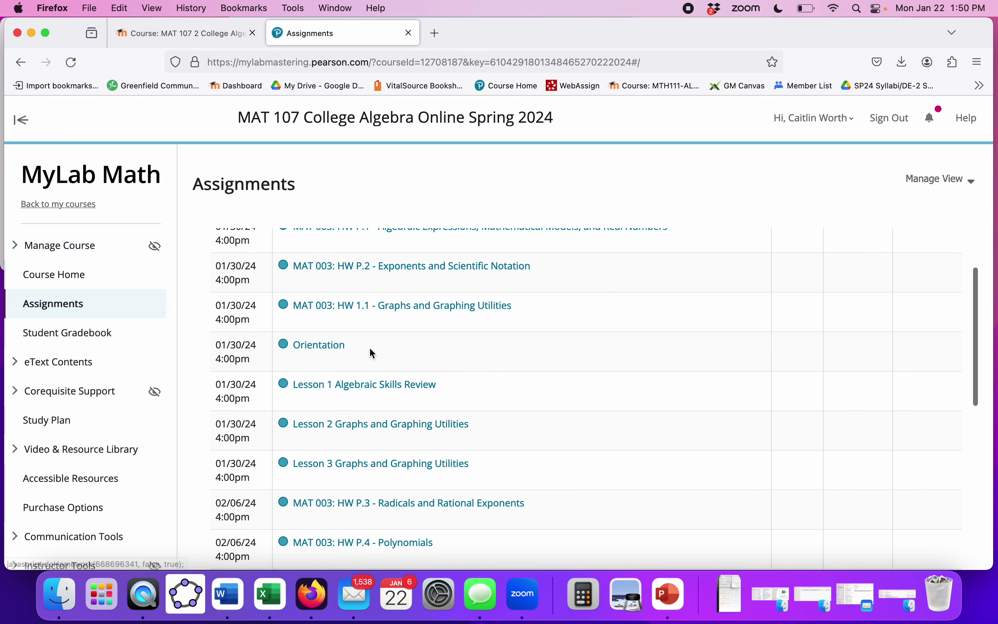
click(352, 385)
scroll(354, 387, down, 3)
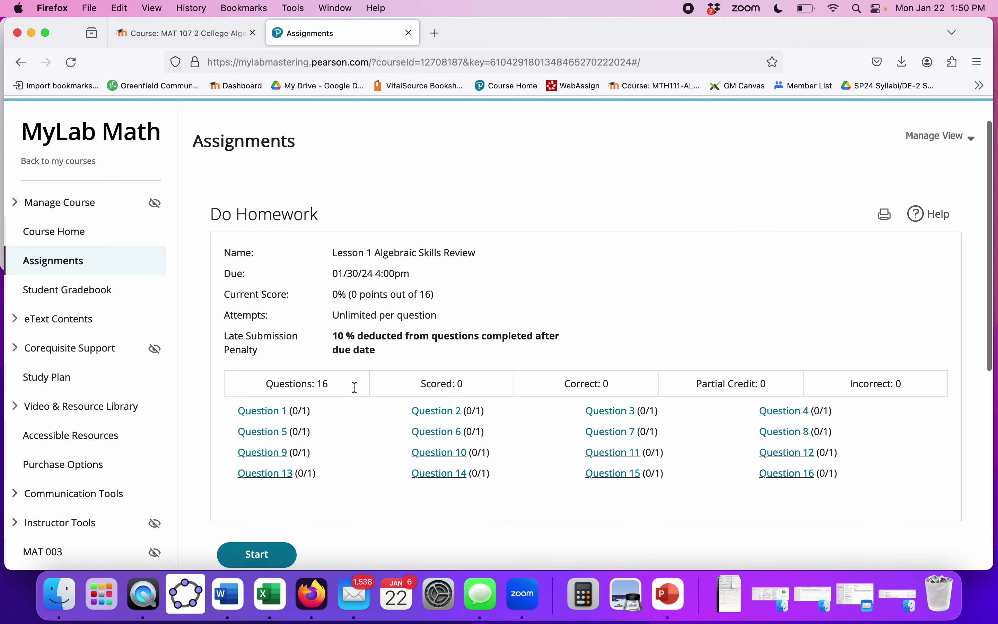
Step: Start Question 1 of the homework, answer the zero-exponent expression with 1, check it, and continue to the following question
click(262, 342)
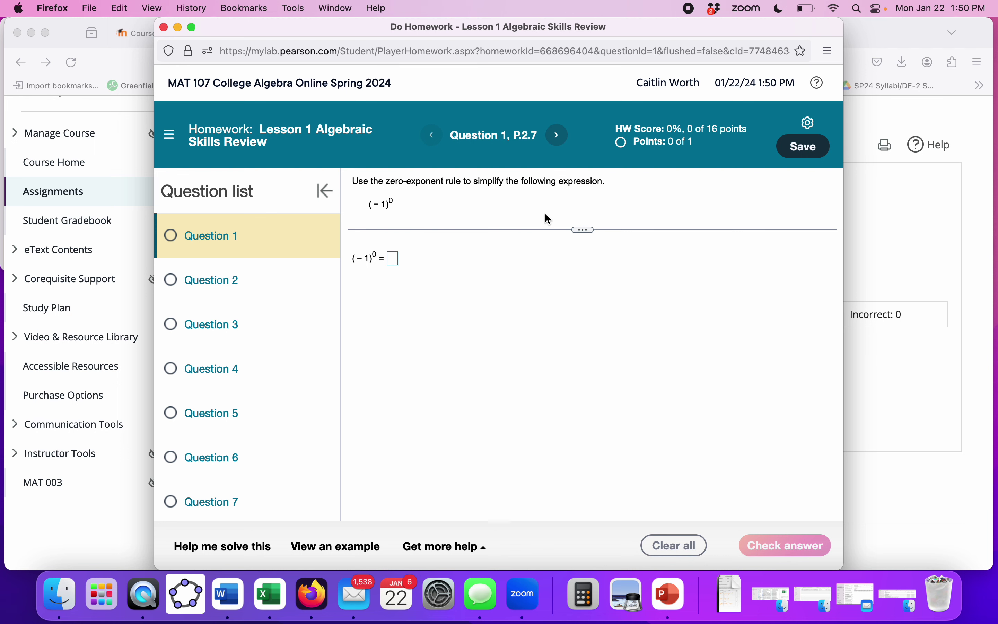
click(394, 259)
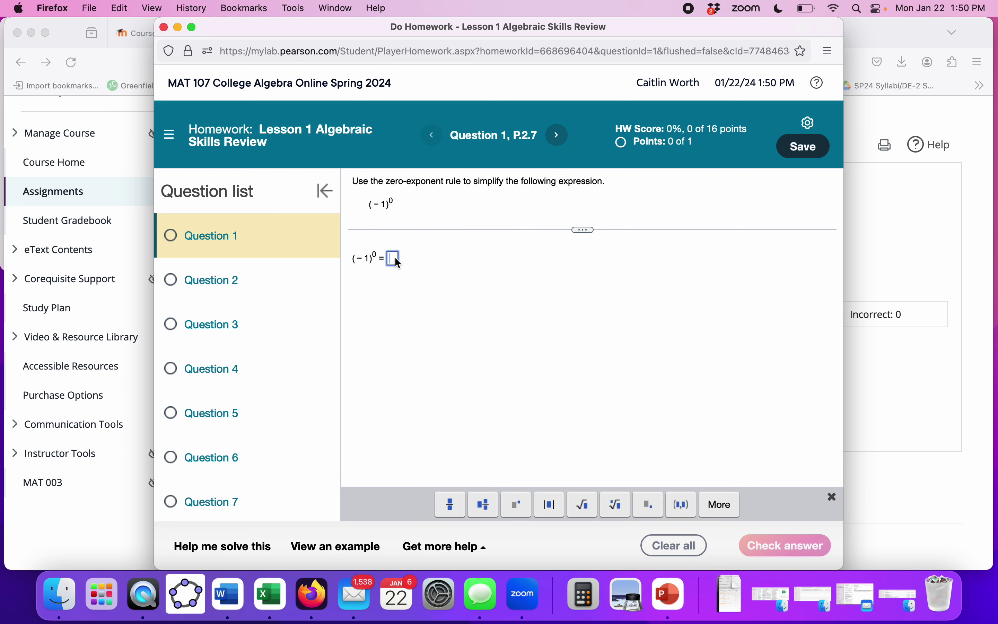
text(1)
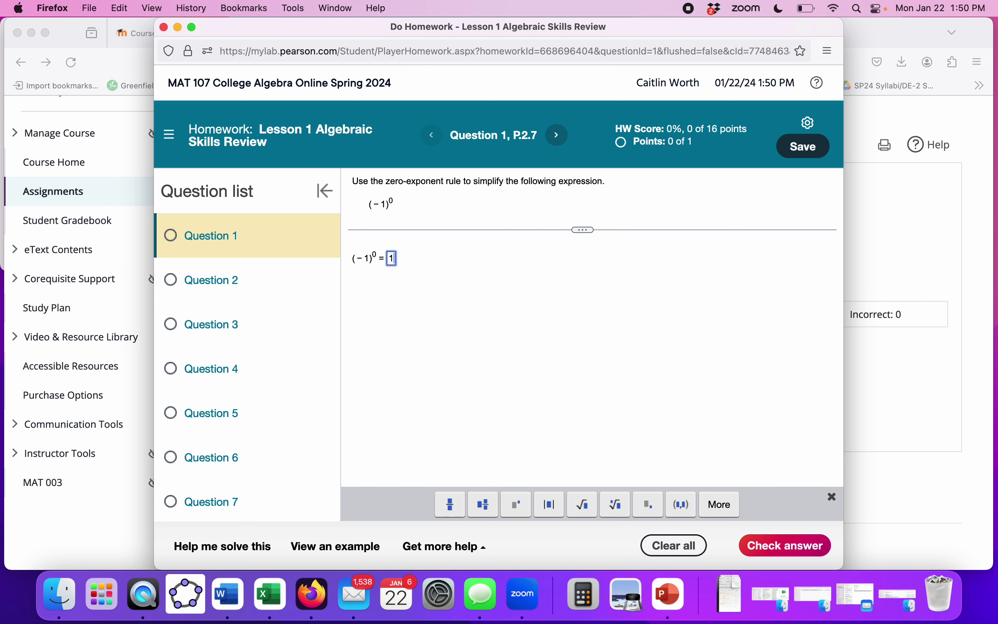
click(790, 546)
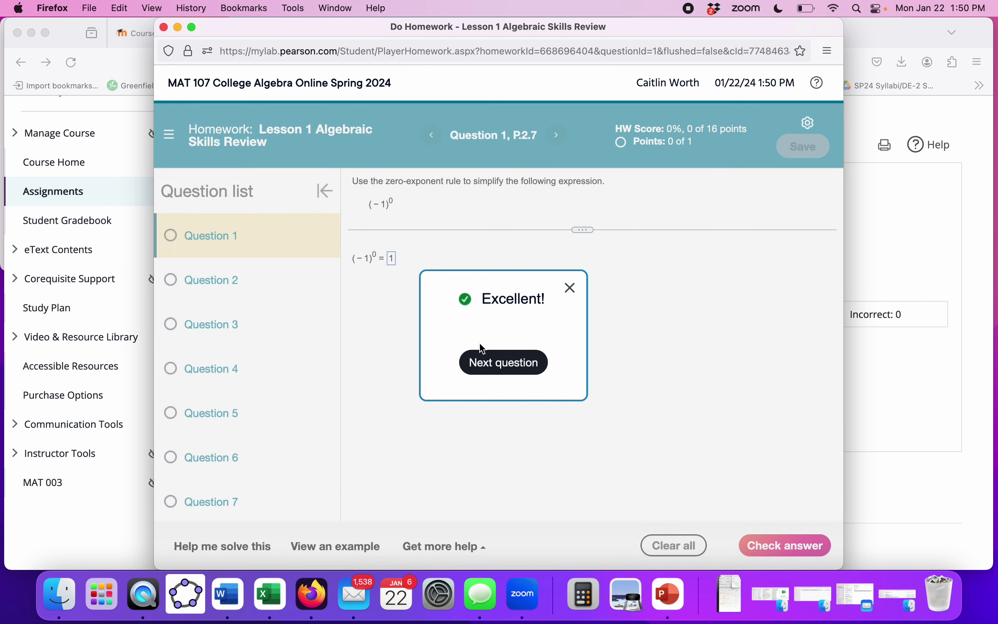
click(495, 366)
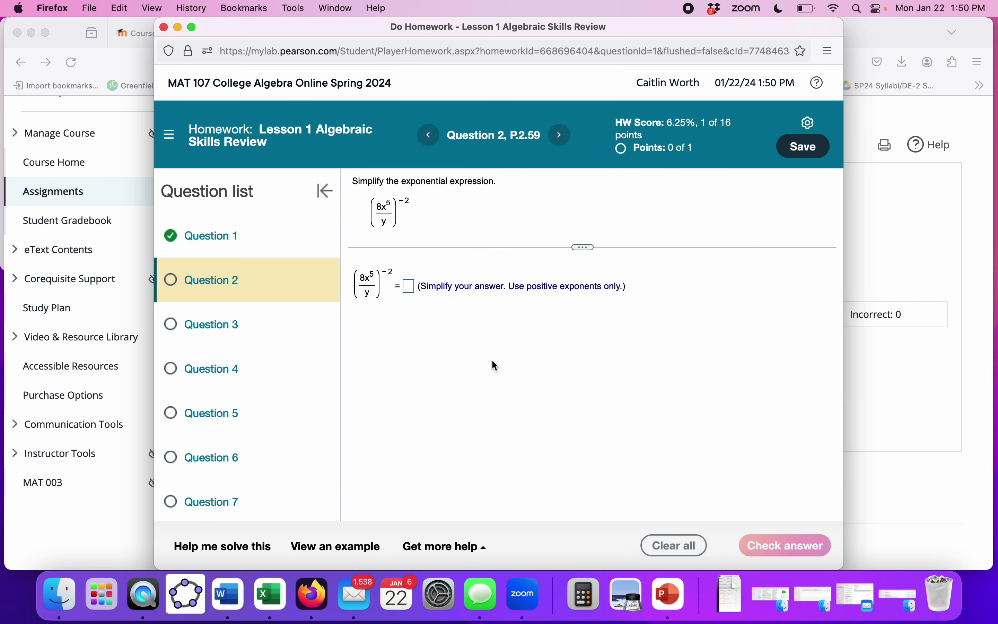
Step: Open Question 3, submit x^16 as the answer for checking, and dismiss the feedback
click(210, 325)
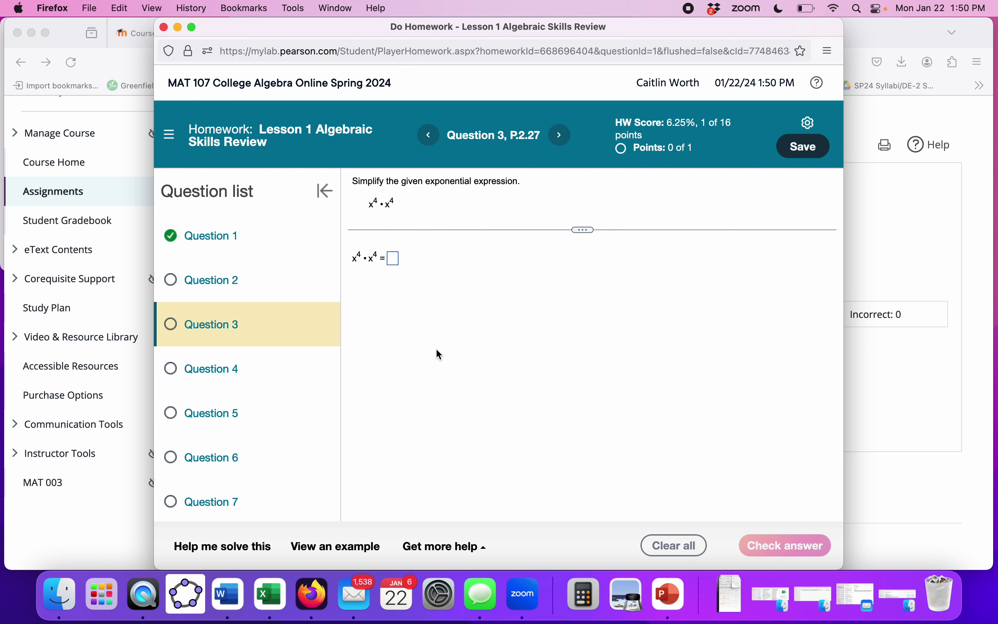
click(394, 259)
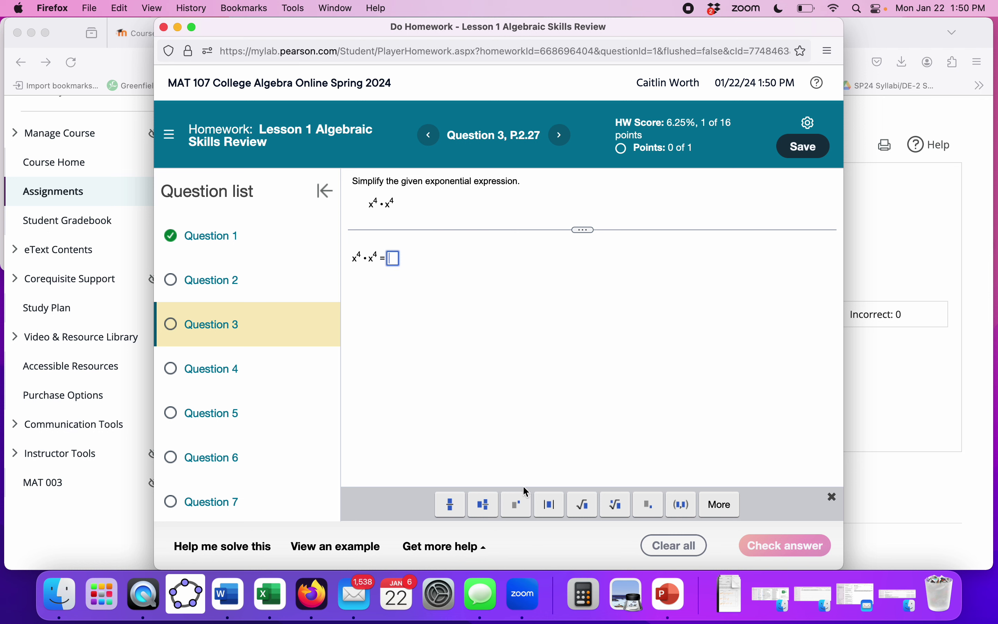
click(523, 513)
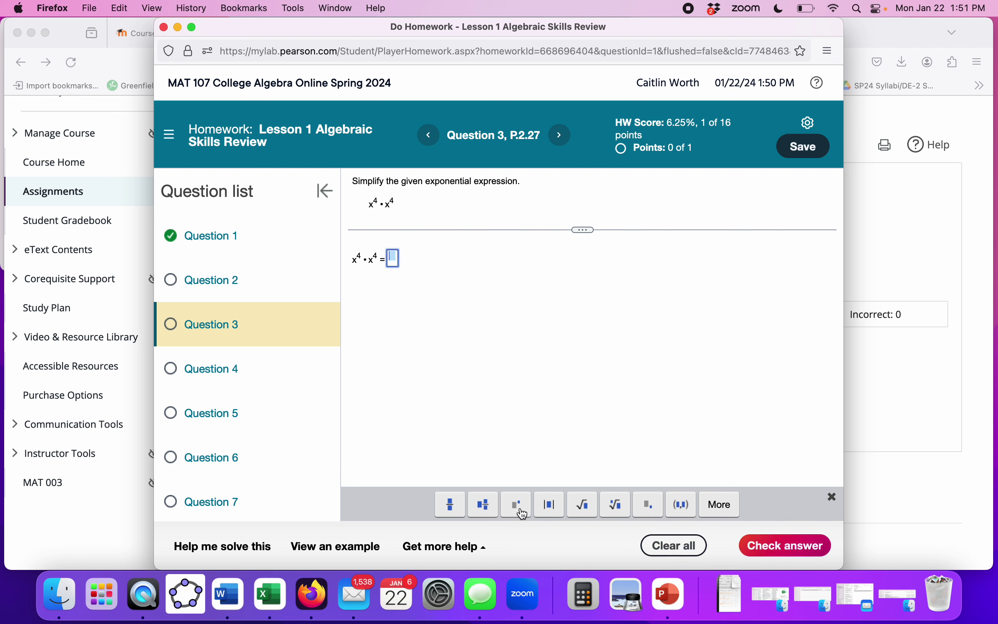
key(BackSpace)
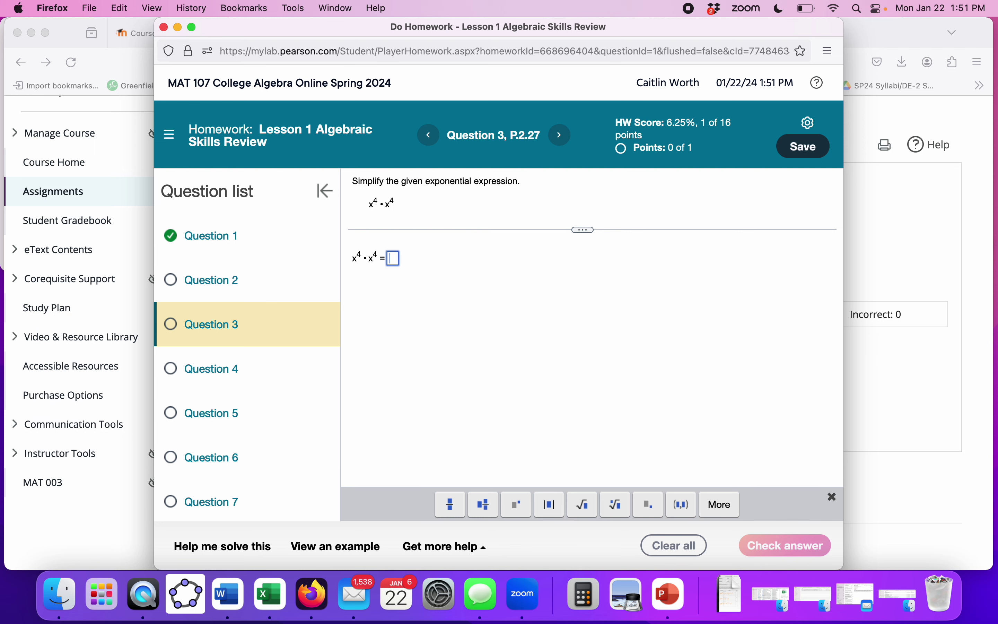
text(x)
click(518, 513)
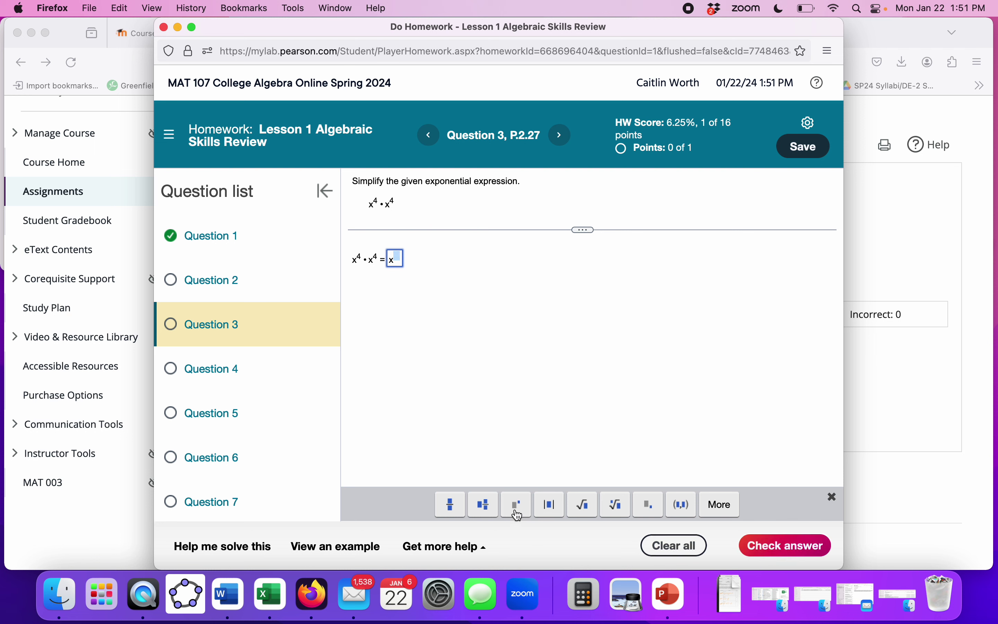
text(16)
click(763, 543)
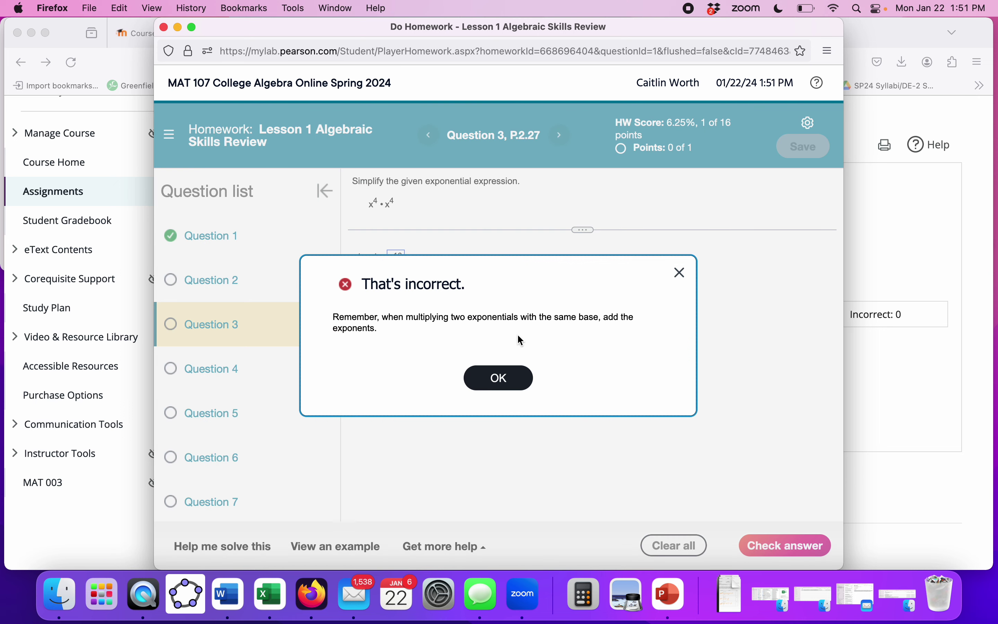
click(494, 378)
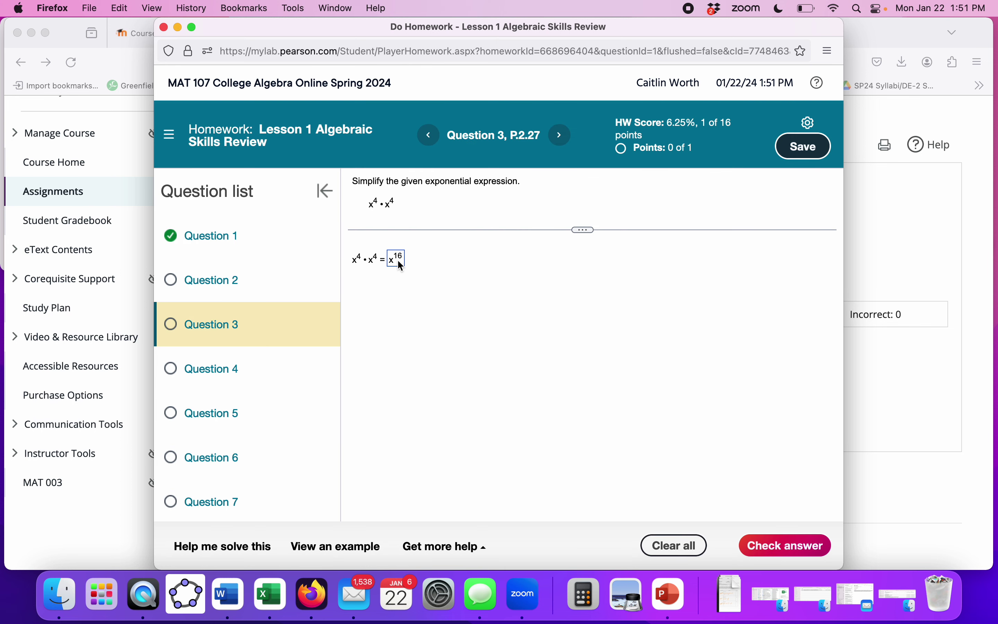
Step: Change the exponent in the Question 3 answer to 8, check it, and continue to Question 4
click(398, 261)
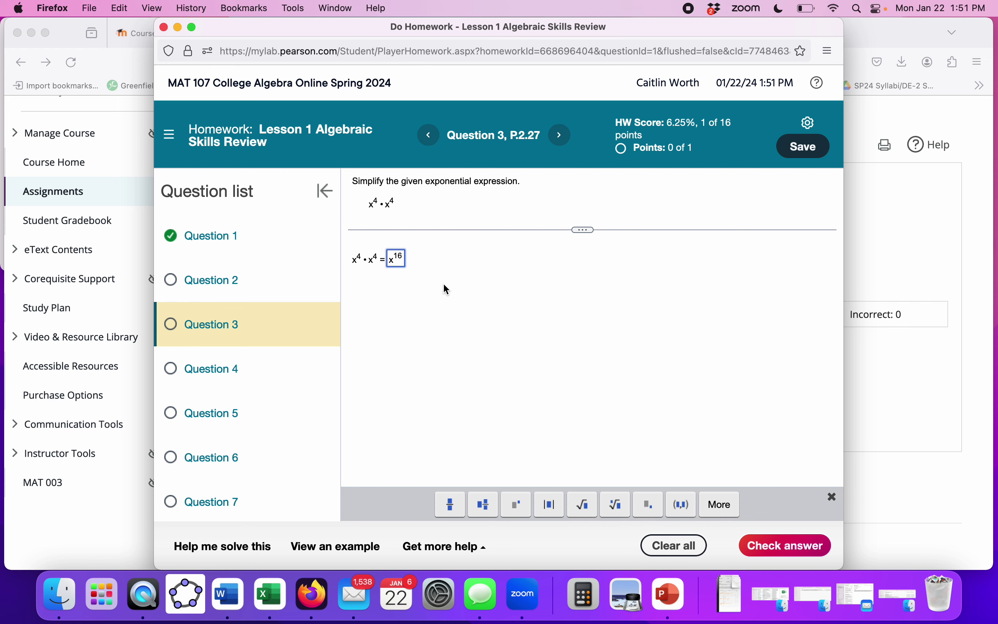
key(BackSpace)
key(BackSpace)
text(8)
click(777, 553)
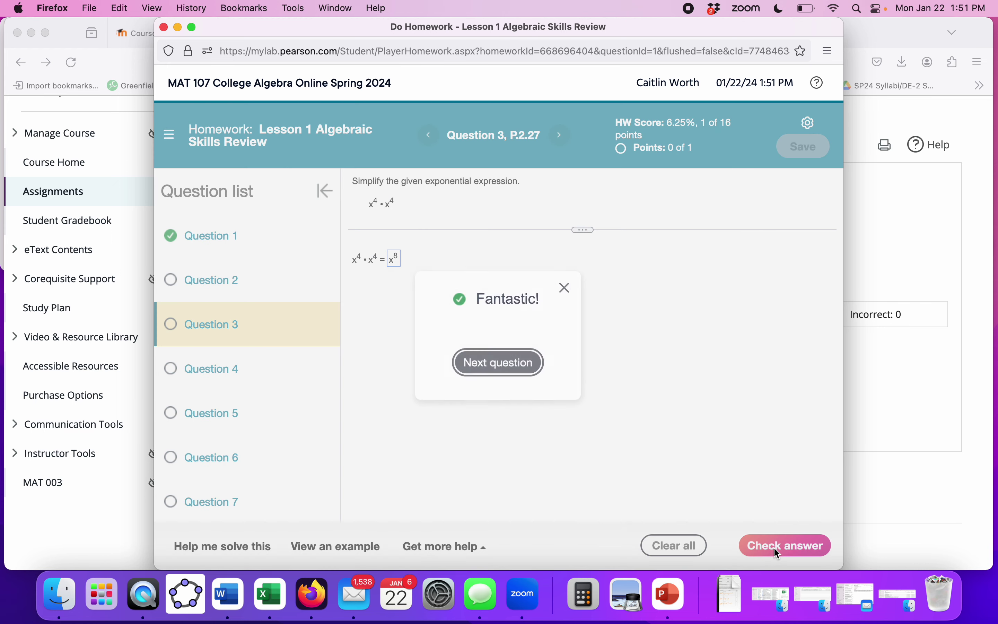
click(529, 366)
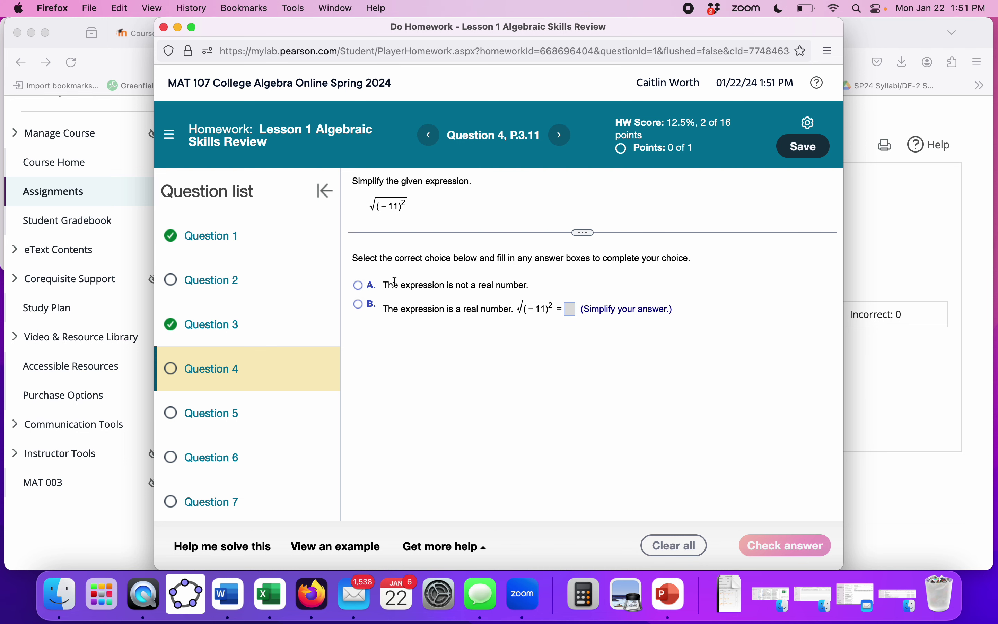
Step: Answer Question 4 with choice A, not a real number, and submit it repeatedly through the final check
click(359, 286)
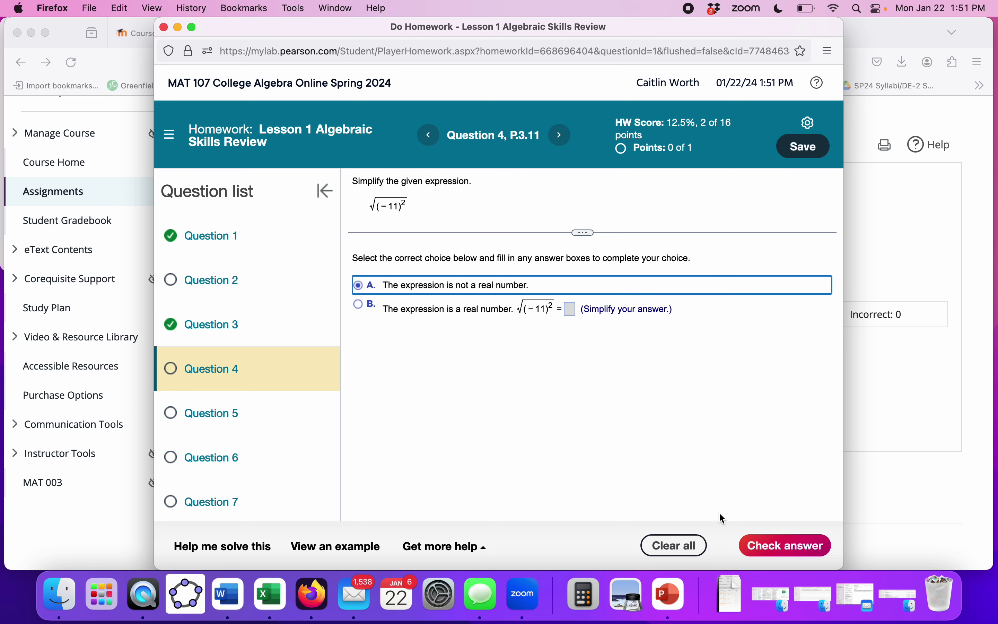
click(768, 545)
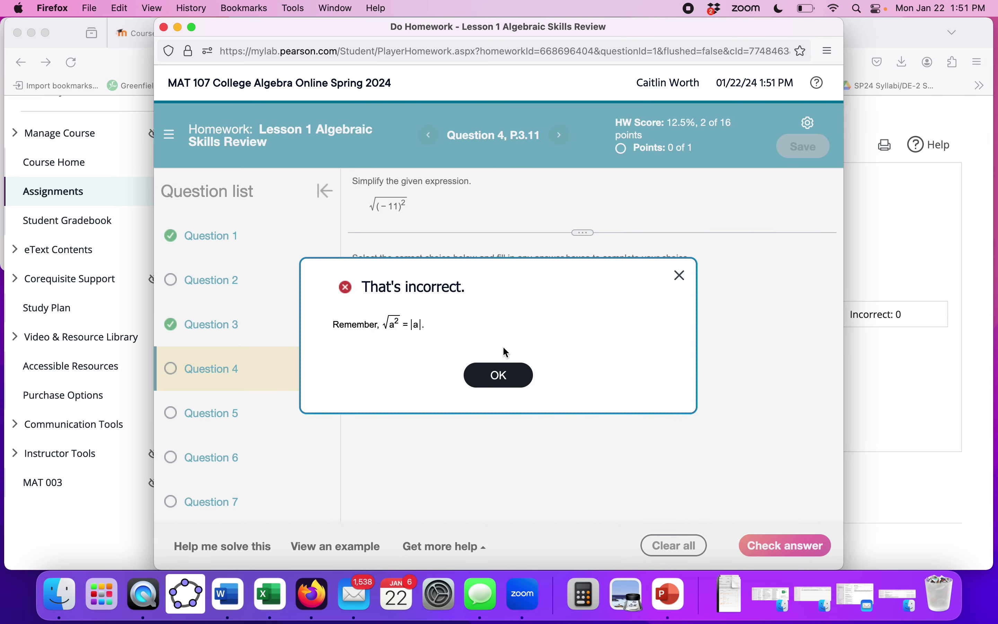
click(499, 375)
click(777, 552)
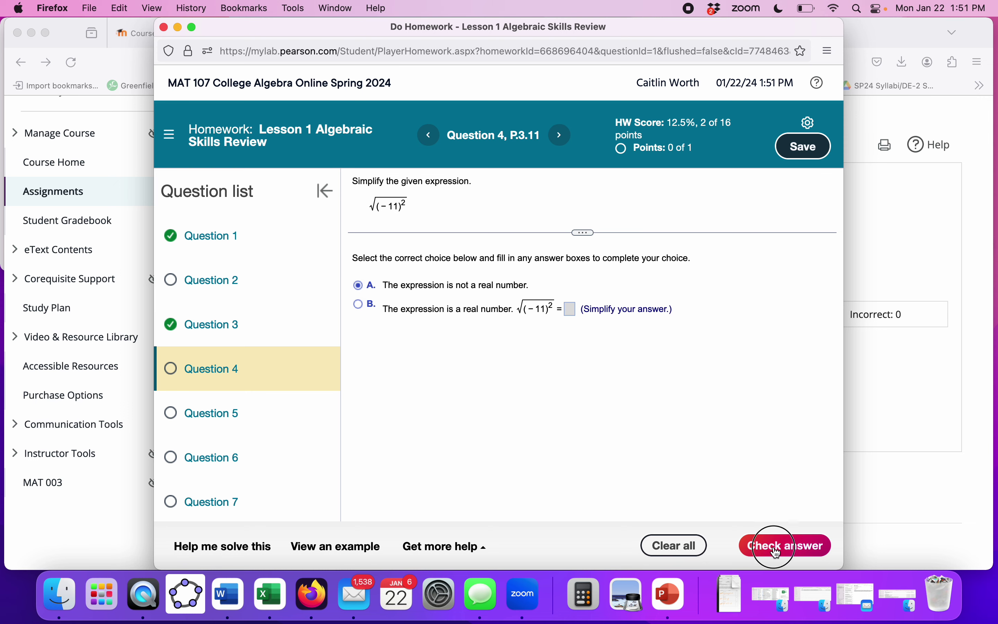
click(499, 375)
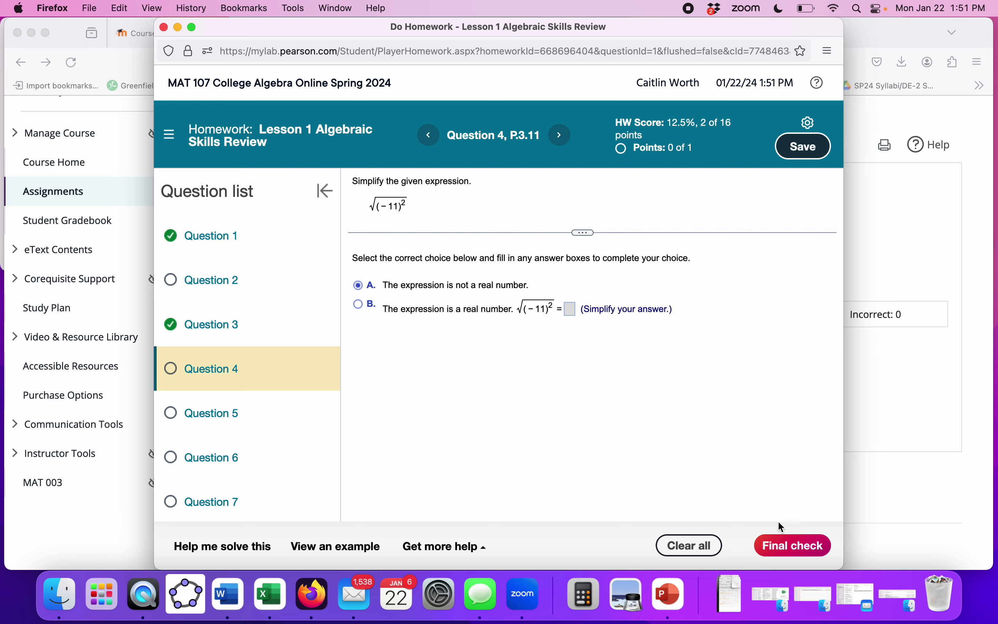
click(795, 546)
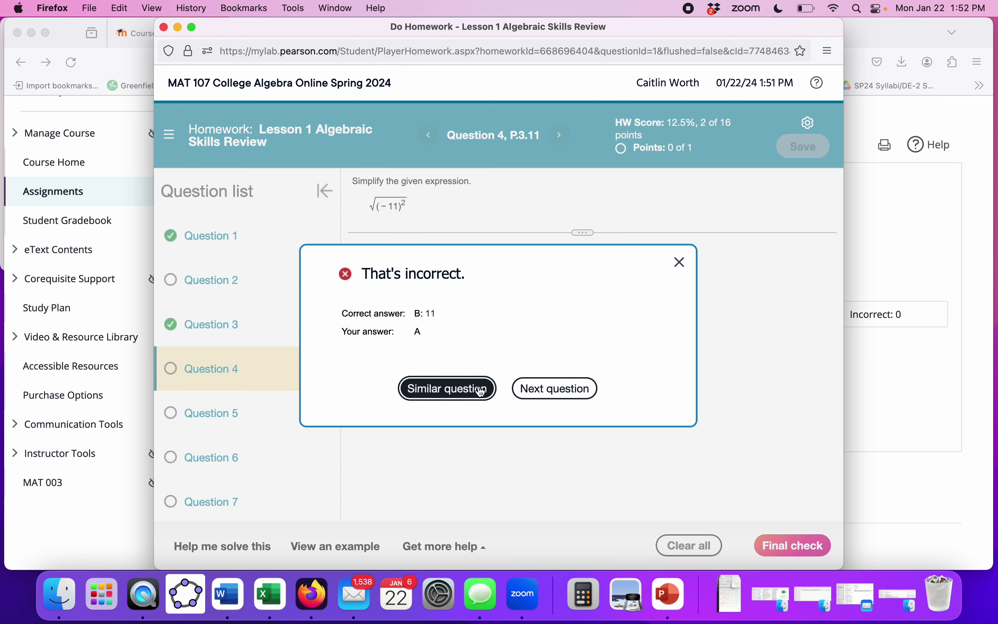
Step: Load a similar version of Question 4, answer it with choice B and the value 3, check it, and continue to Question 5
click(453, 395)
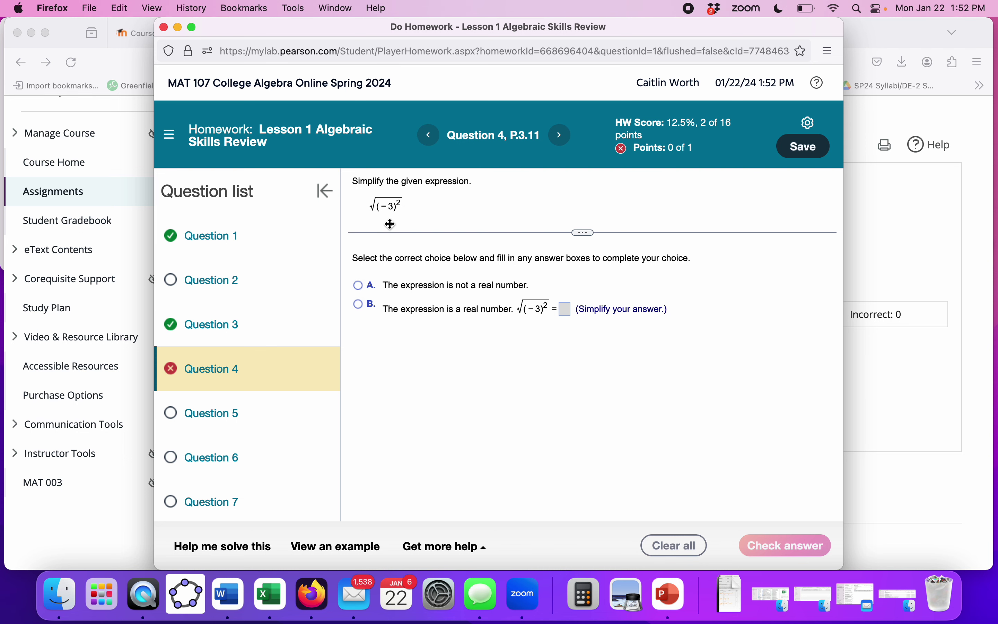
click(359, 304)
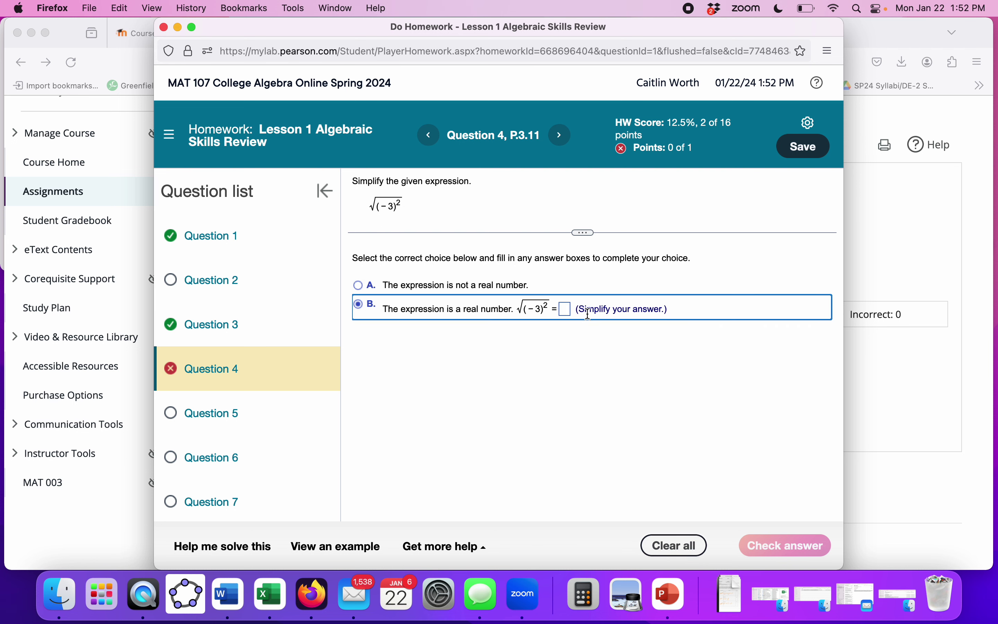
click(567, 313)
text(3)
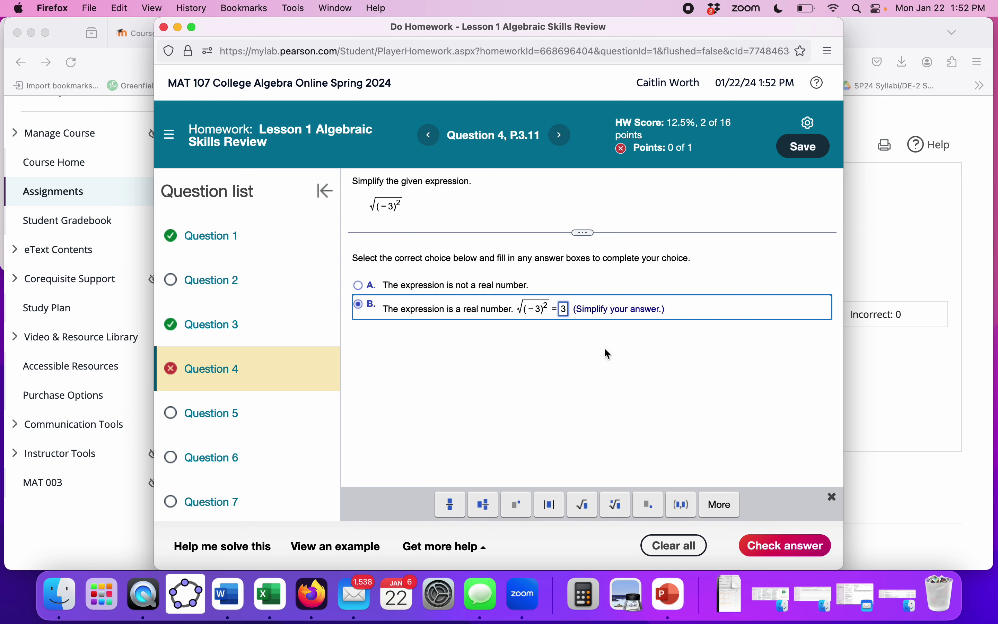
click(798, 551)
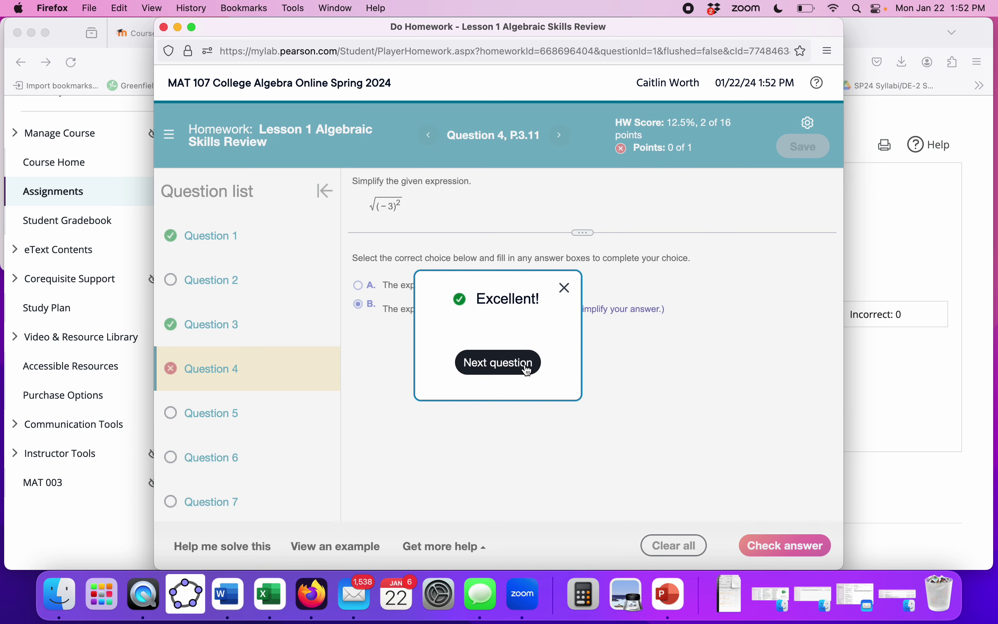
click(527, 369)
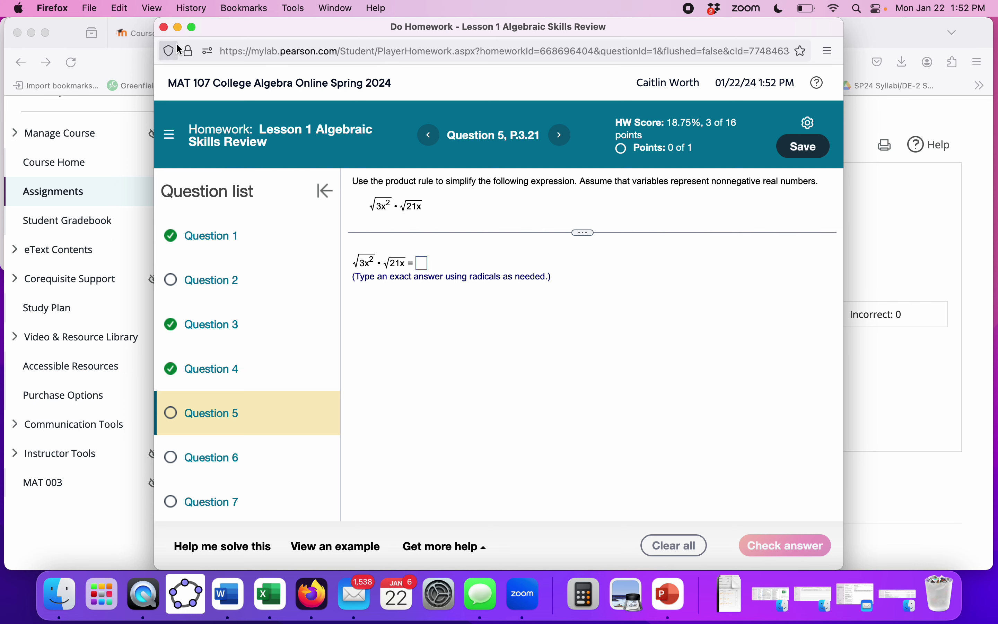
Step: Close the homework window, confirm leaving the page, and go back to the course's Assignments
click(165, 28)
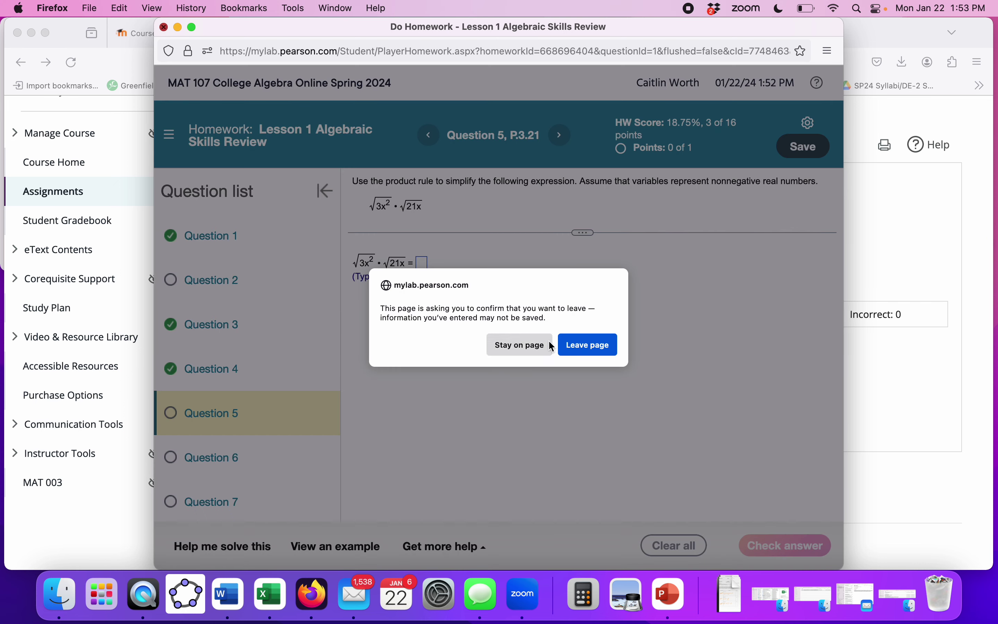
click(573, 349)
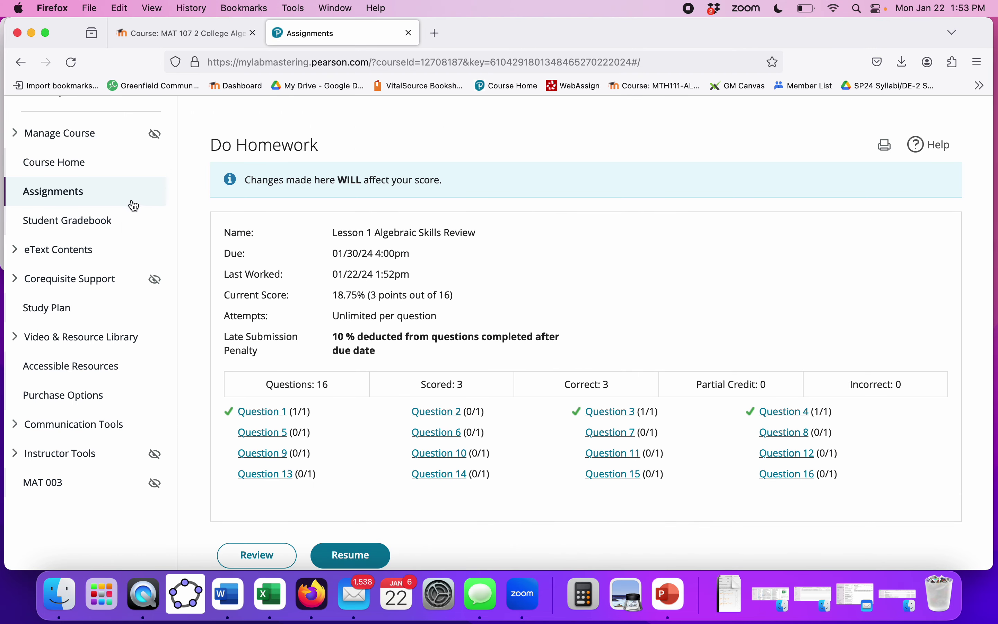
click(75, 199)
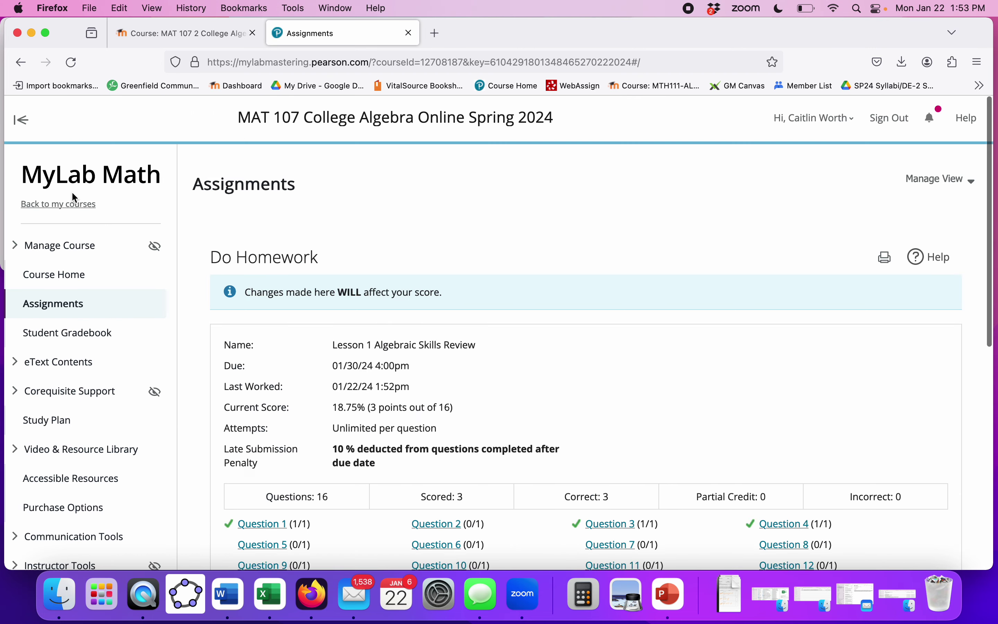